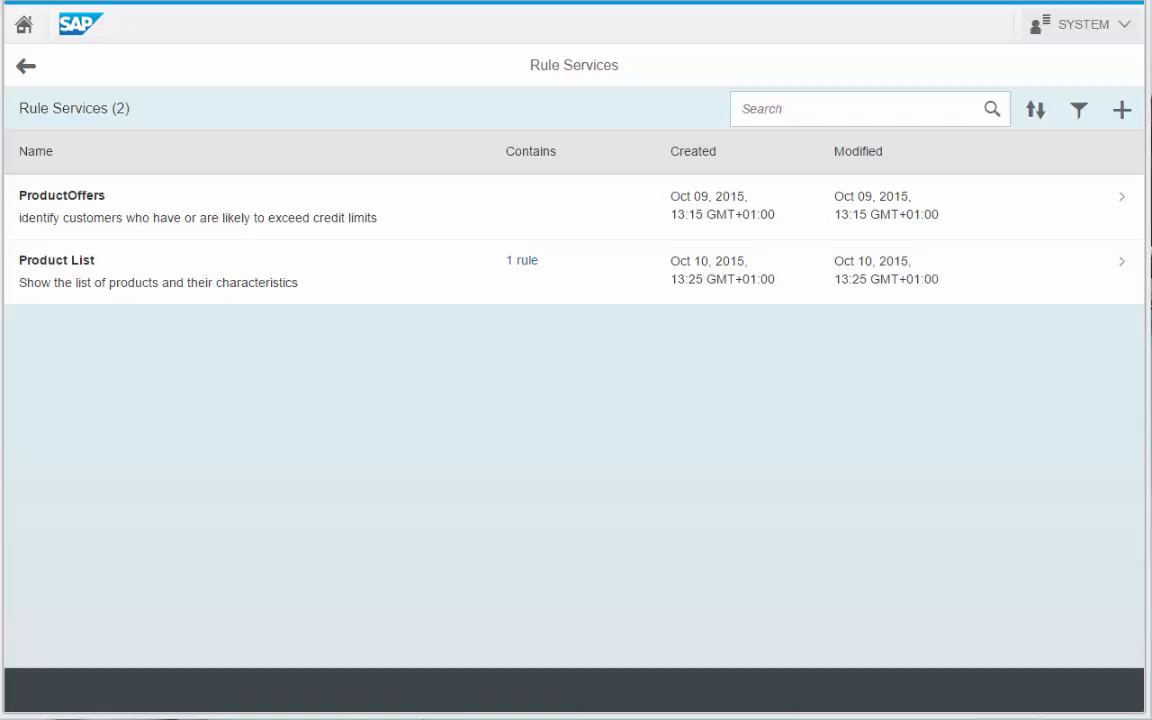
Create a new rule service and look over its blank form, from Name down to Parameters.
left_click(1122, 113)
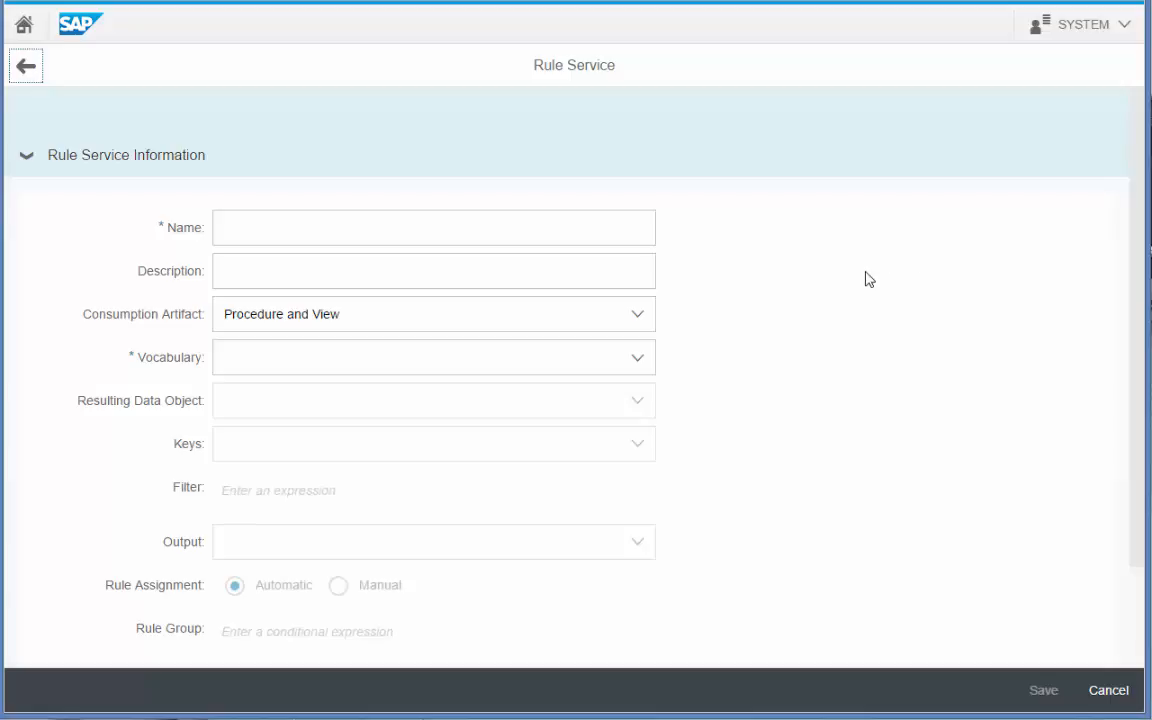
left_click(600, 240)
left_click(595, 273)
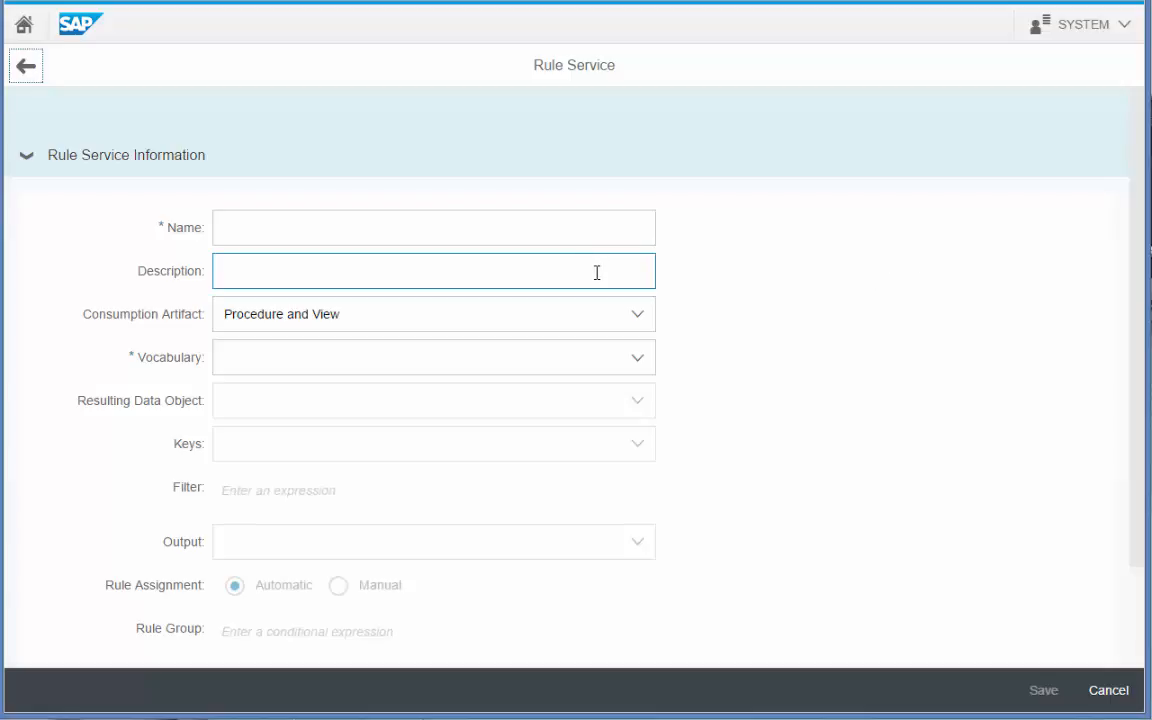
left_click(588, 313)
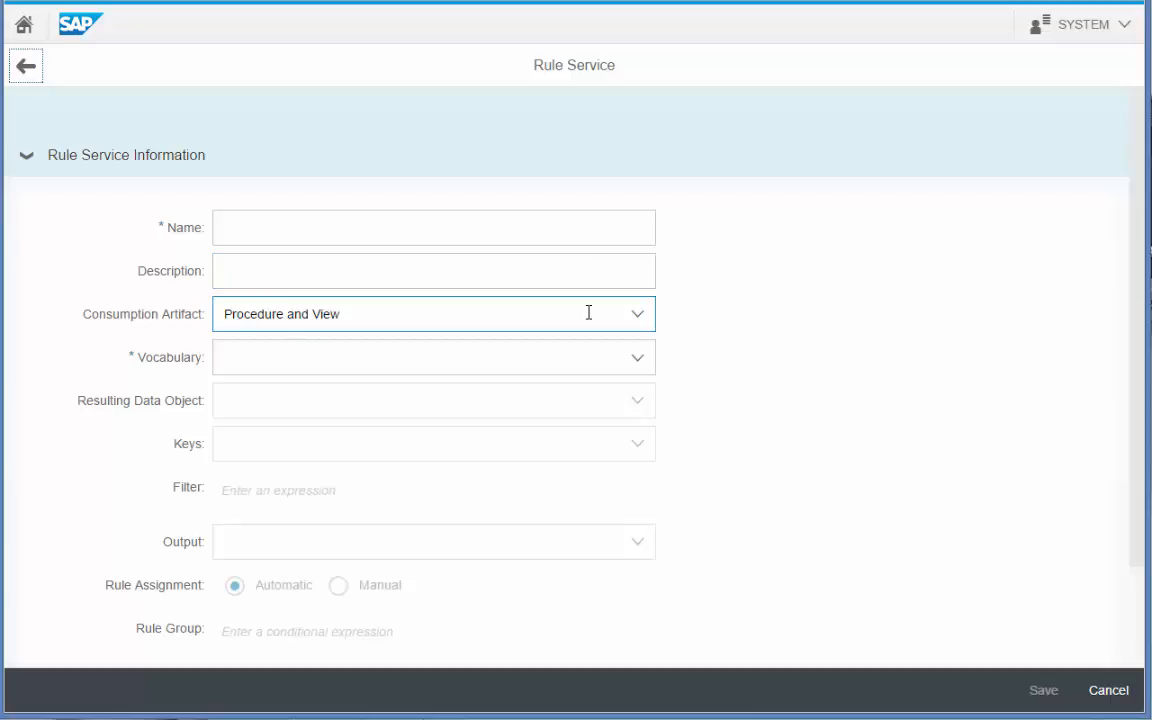
left_click(579, 366)
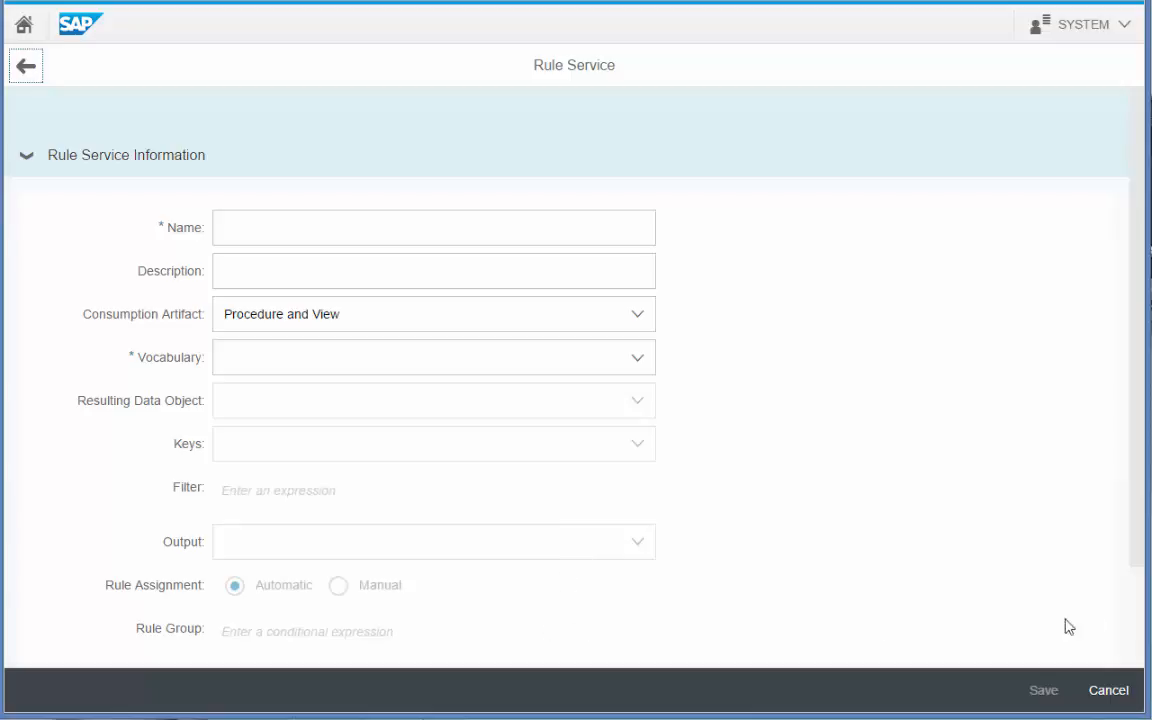
left_click_drag(1131, 525, 1124, 645)
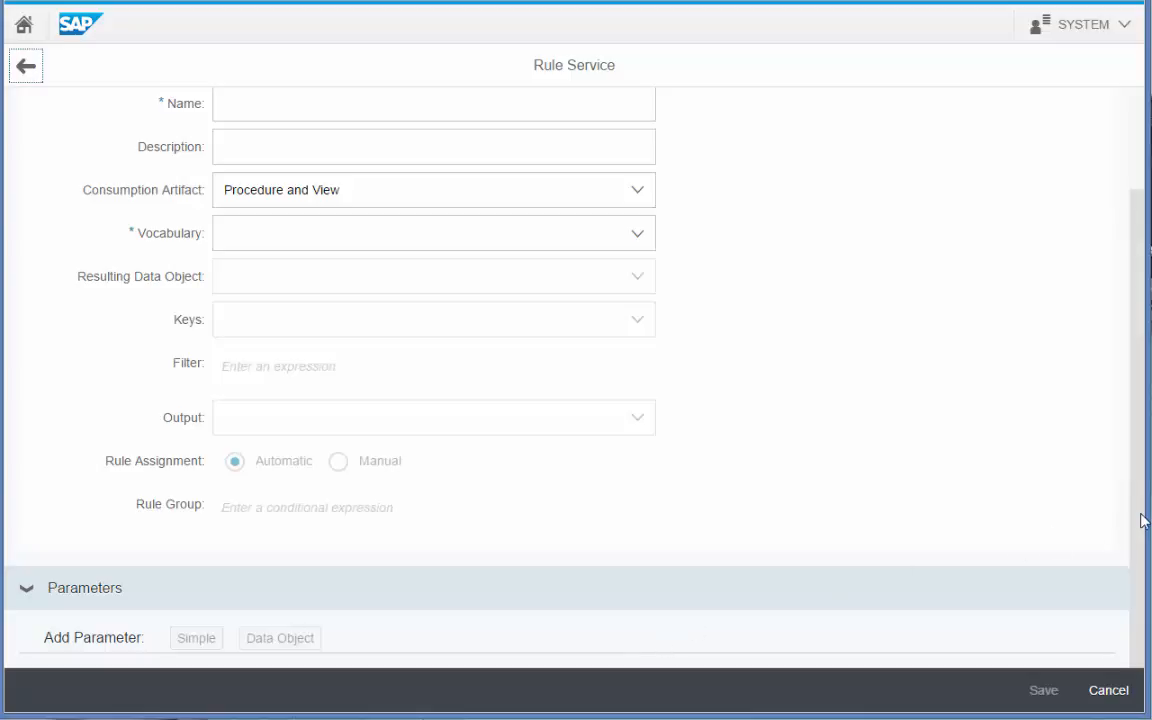
scroll(1143, 520, "up", 3)
left_click(420, 228)
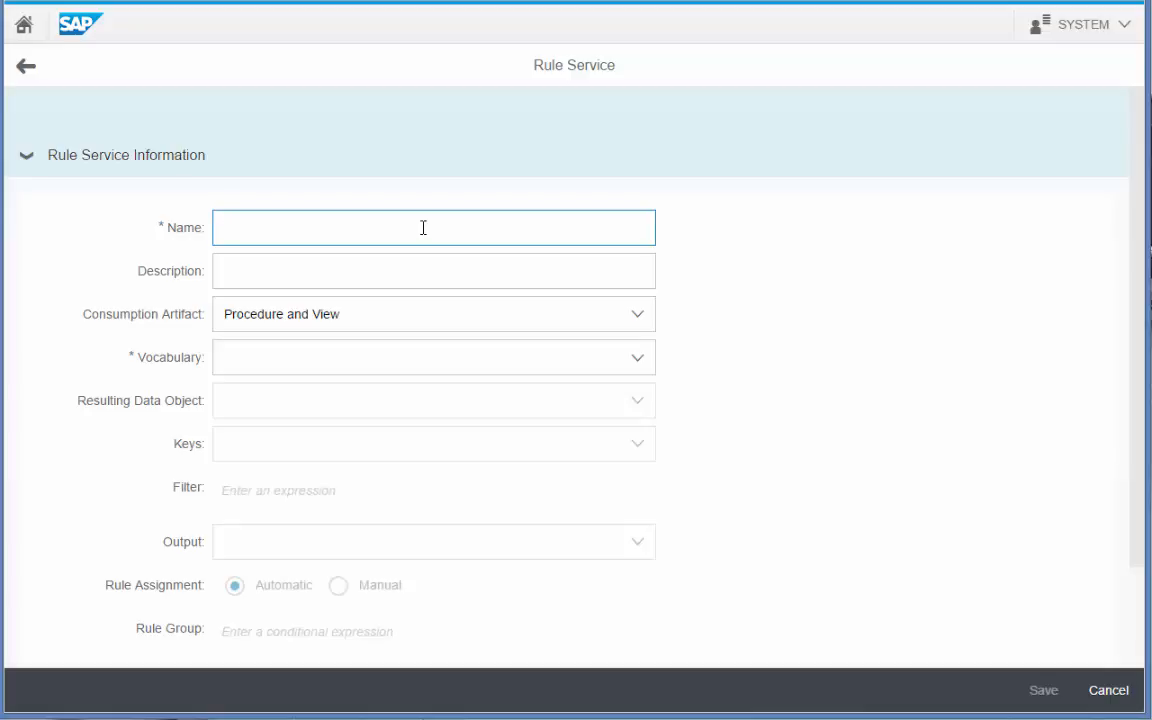
Enter name 'Valued Customers' and description 'Execute rules intended for customers with a high credit rating'.
type("Valued Customers")
left_click(379, 280)
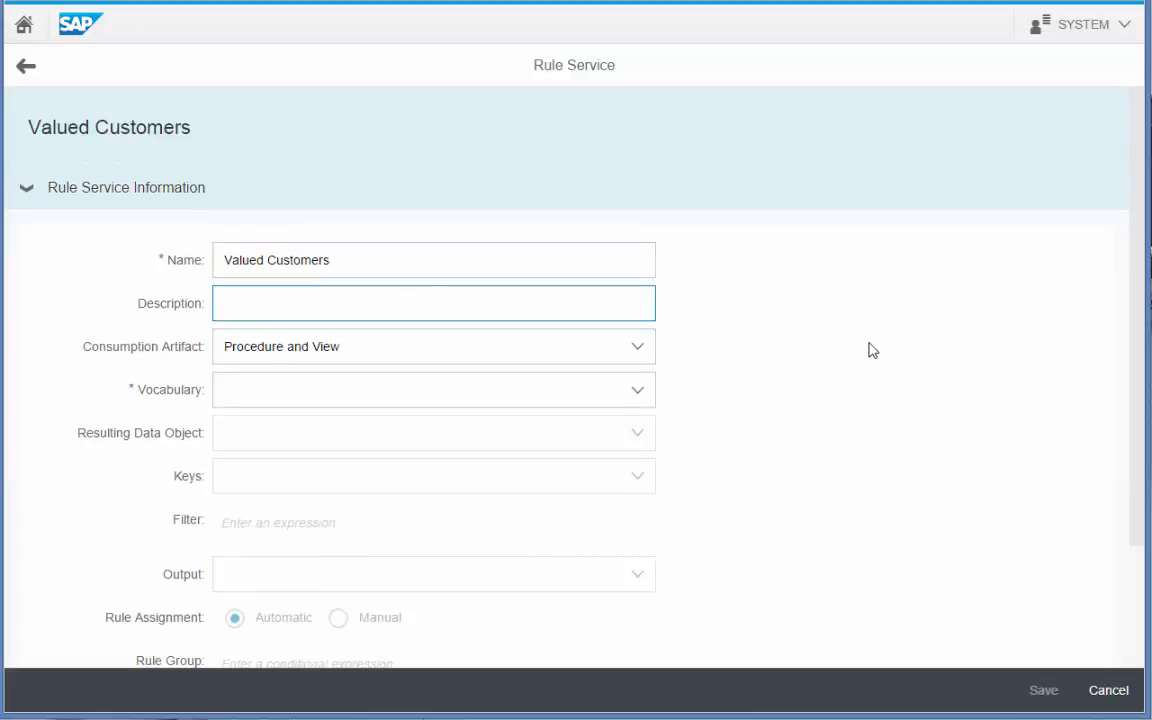
type("Execute rules in")
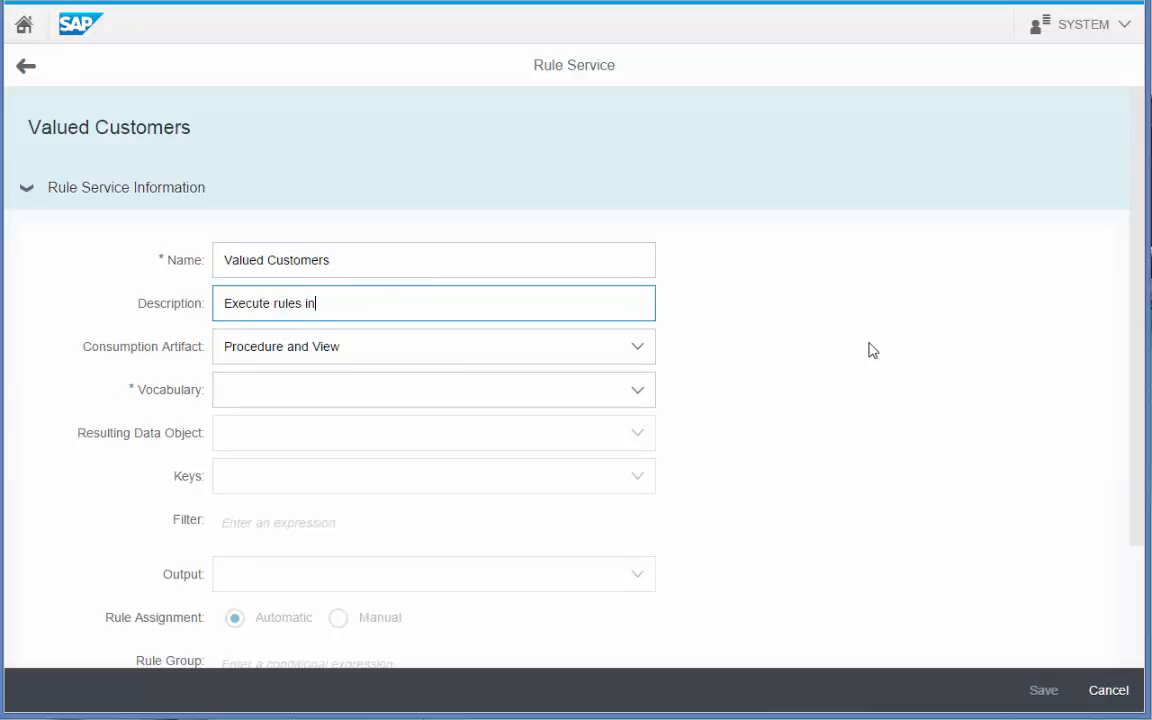
type("tended for customers with a h")
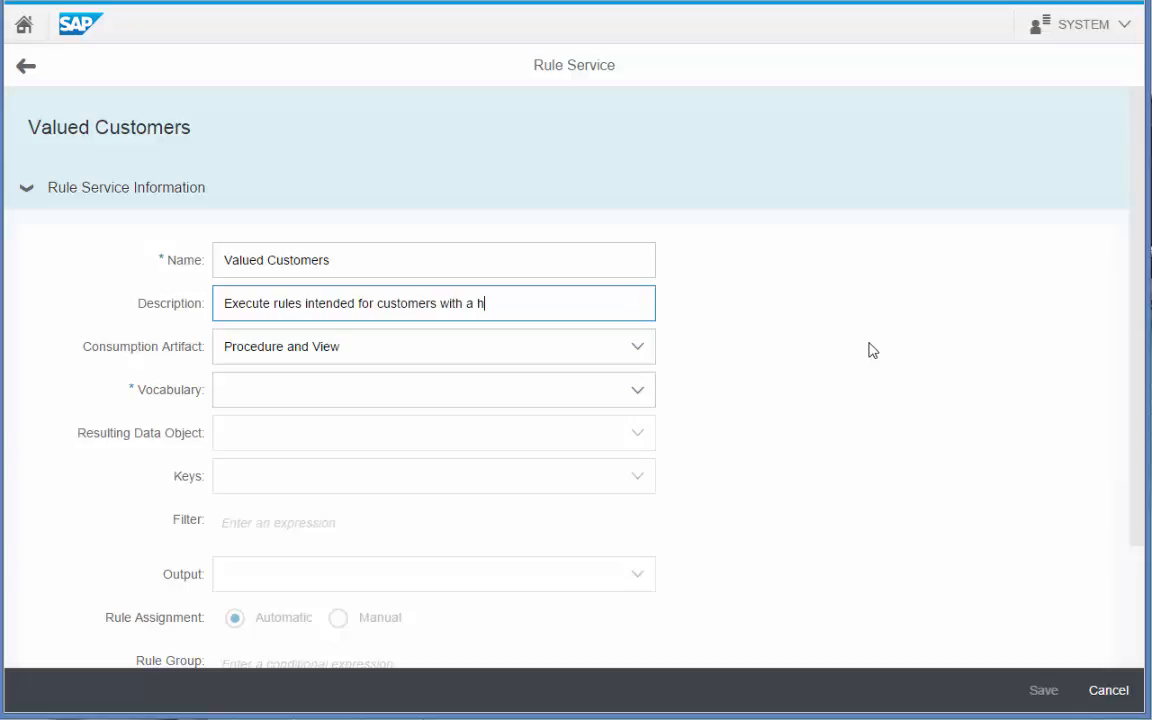
type("igh credit rating")
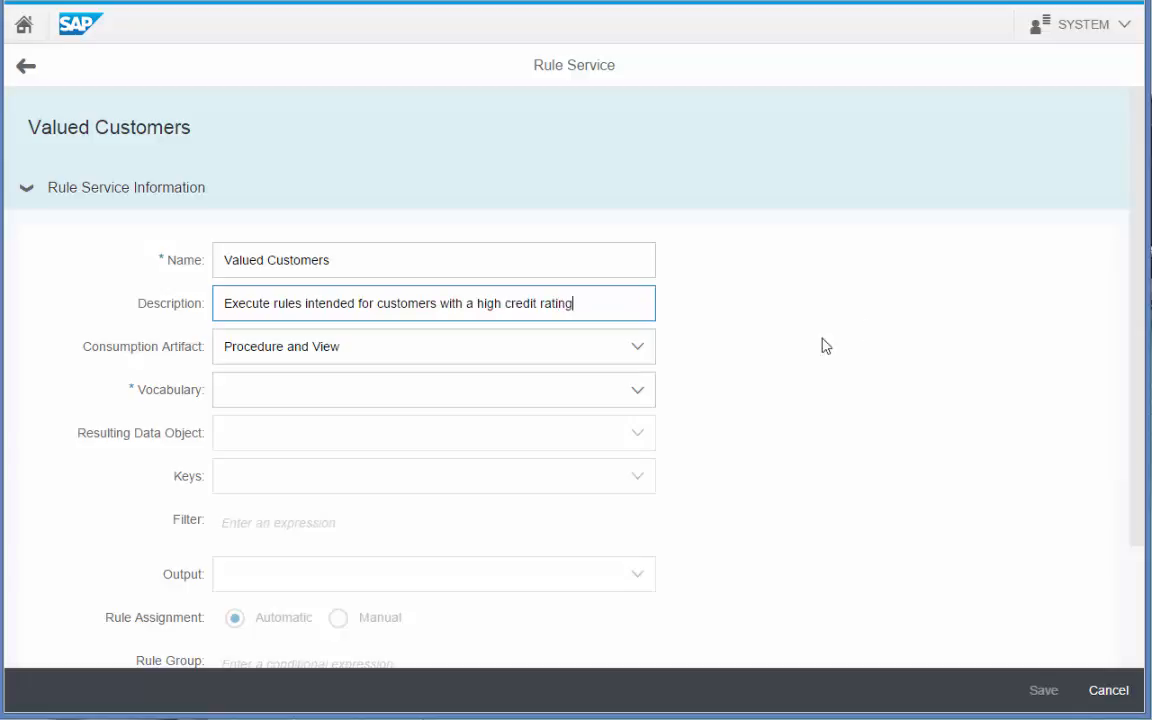
left_click(646, 348)
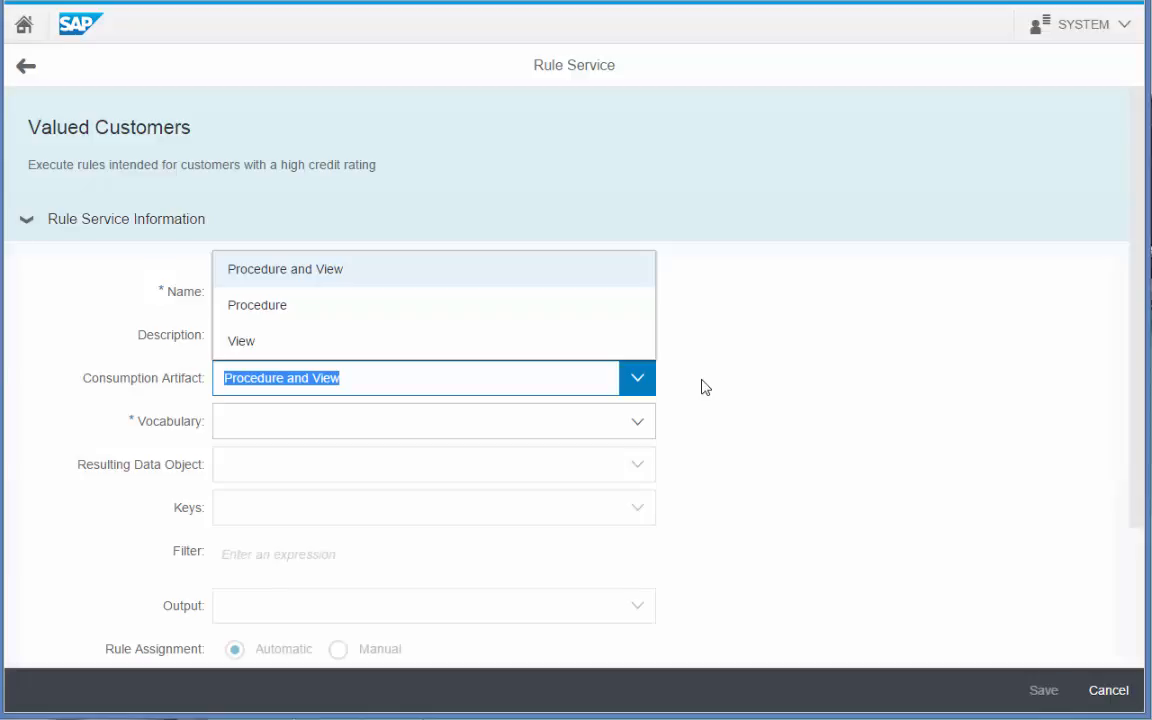
Keep Procedure and View and select the sap.demo-store.banking.vocabularies::banking vocabulary.
left_click(466, 284)
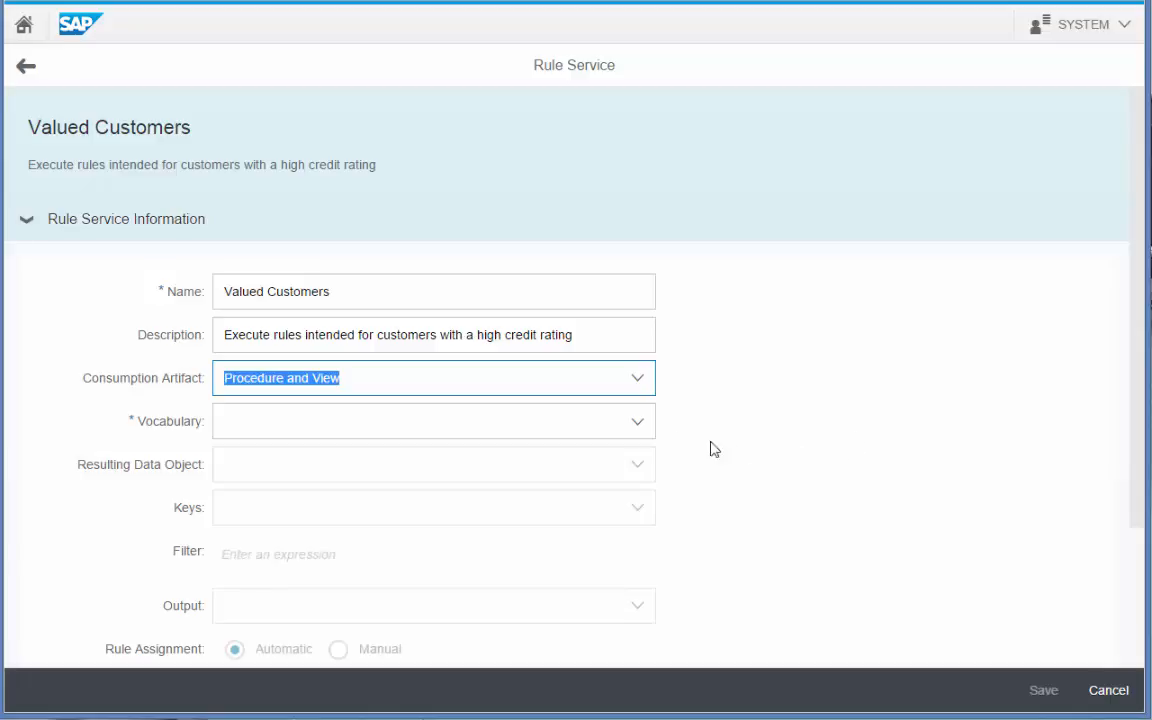
left_click(641, 424)
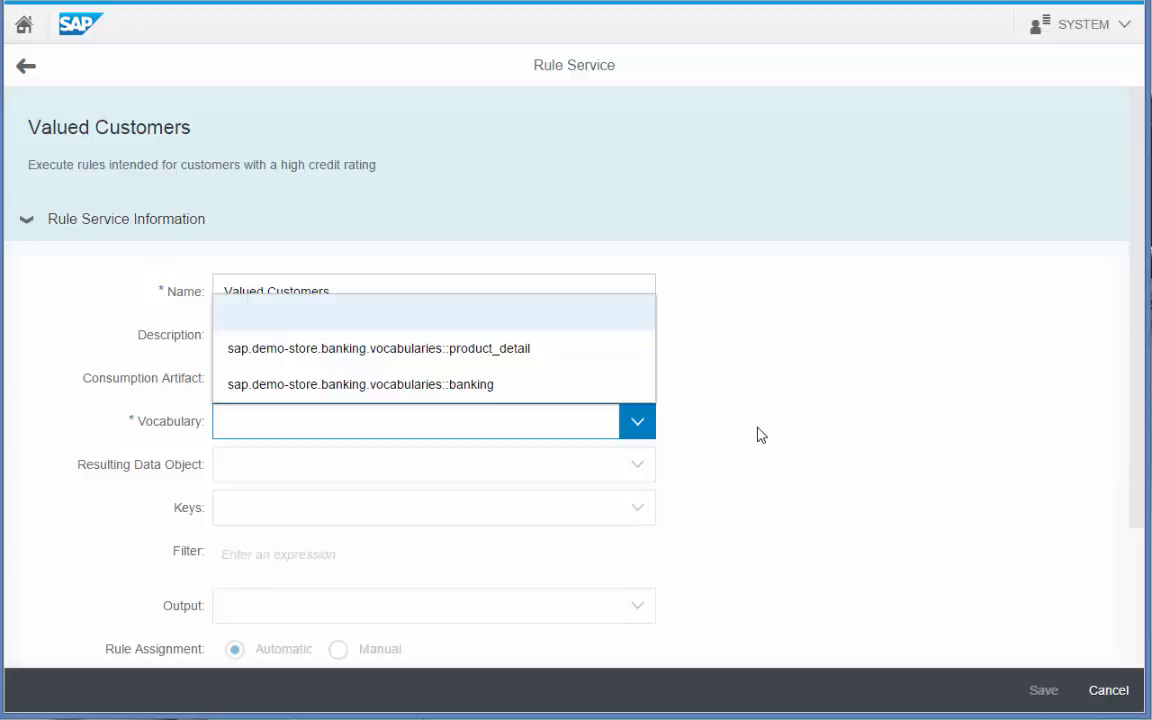
left_click(578, 392)
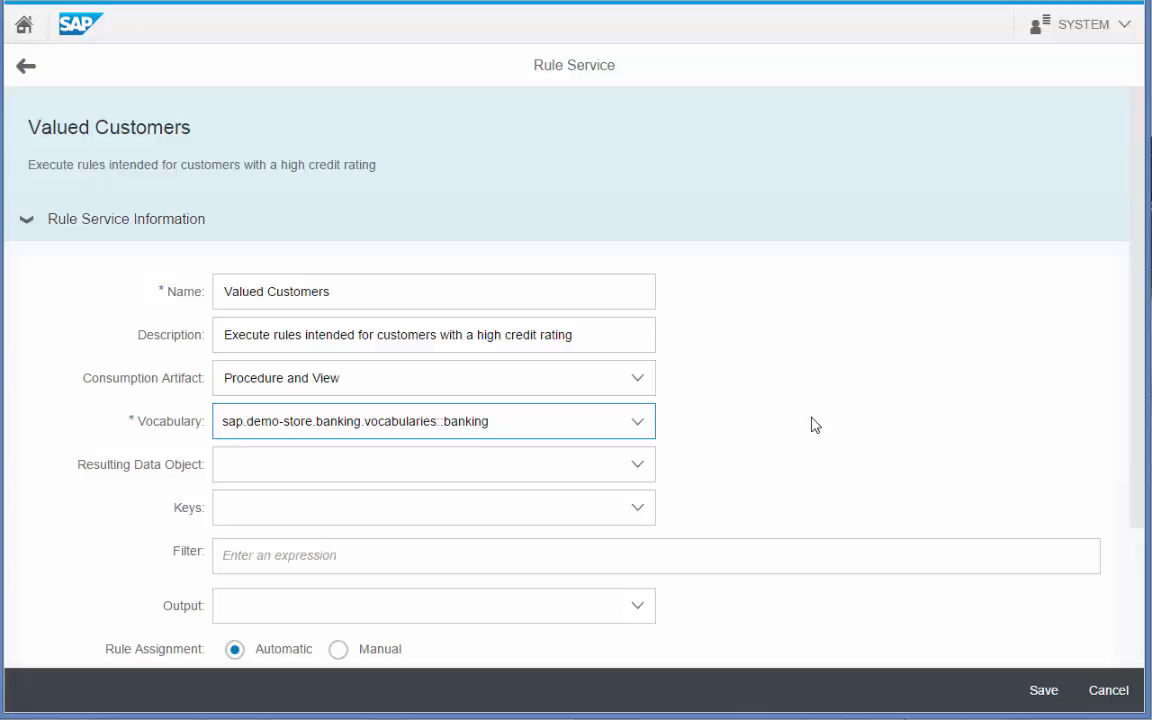
left_click(636, 470)
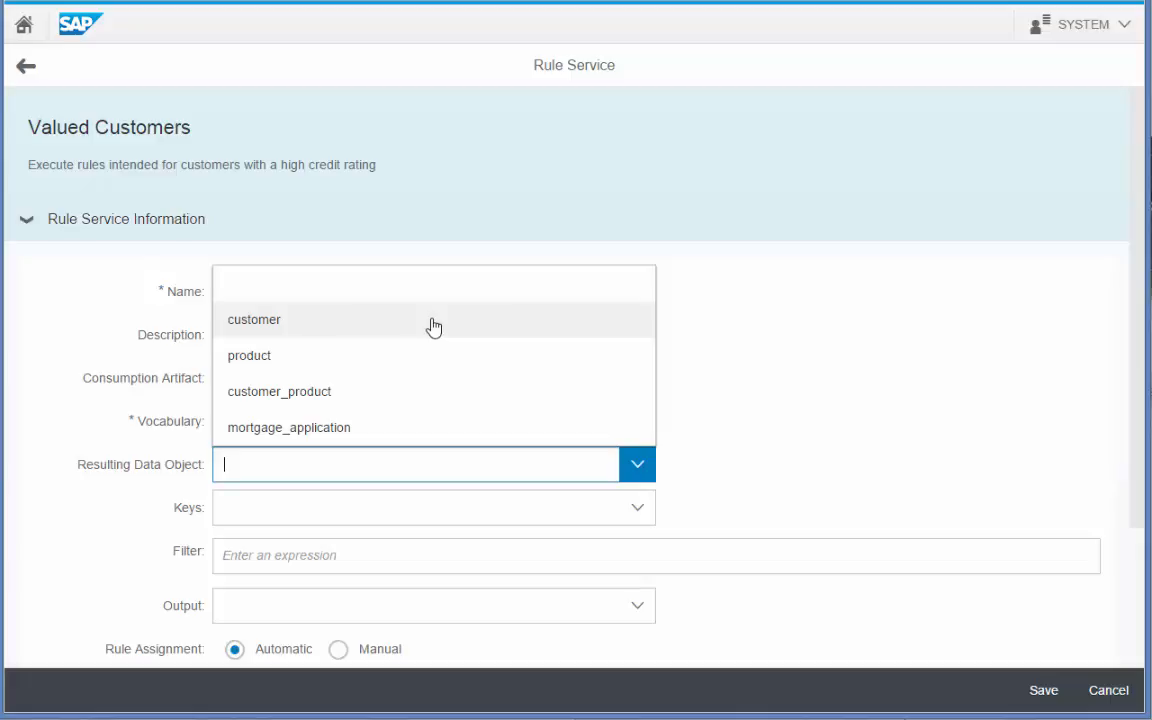
Set customer as the resulting data object, with id and full_name as keys.
left_click(433, 322)
left_click(634, 516)
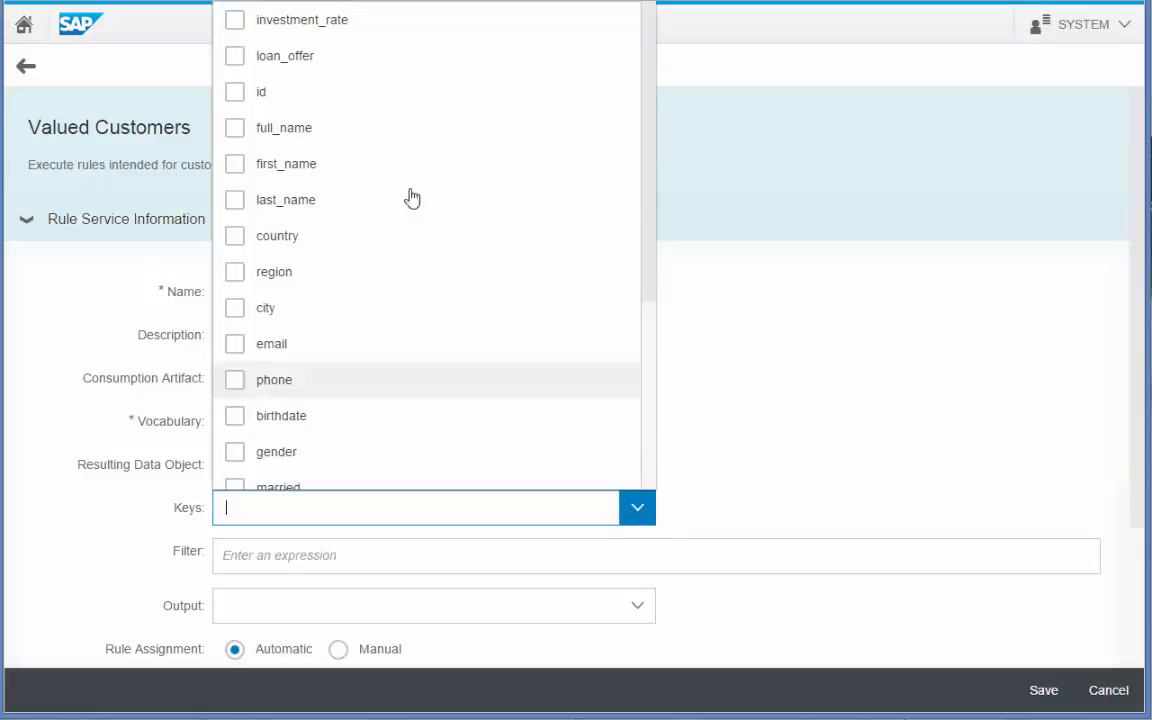
left_click(234, 93)
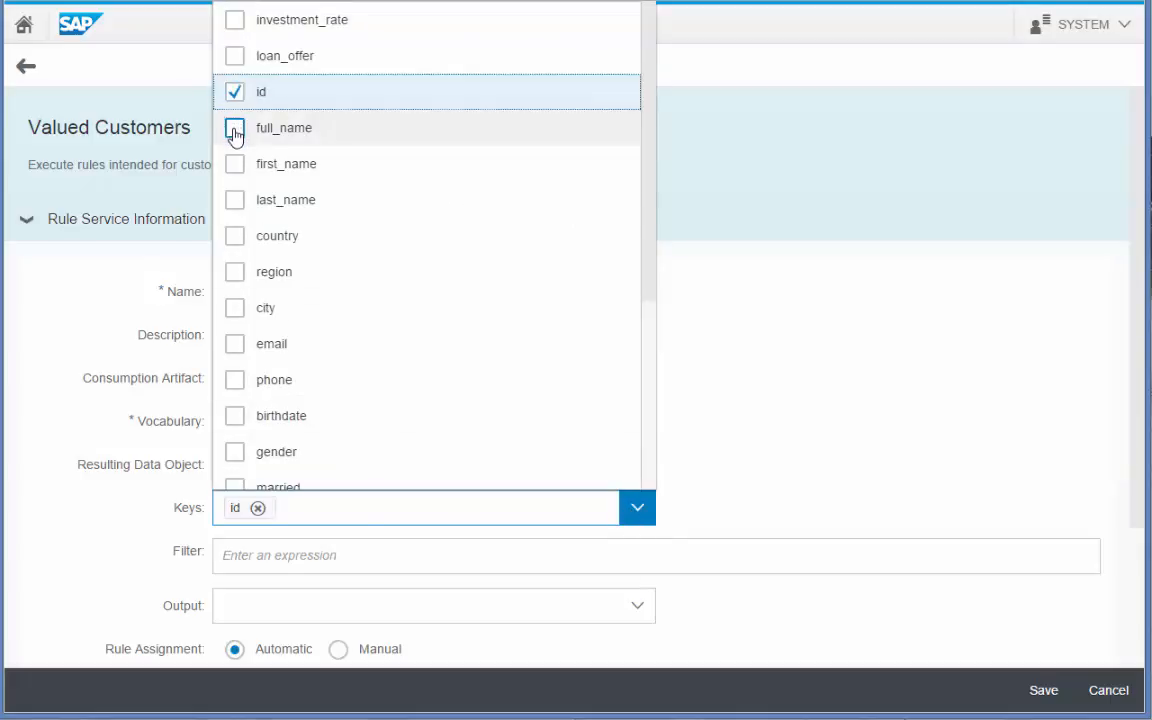
left_click(236, 128)
left_click(764, 460)
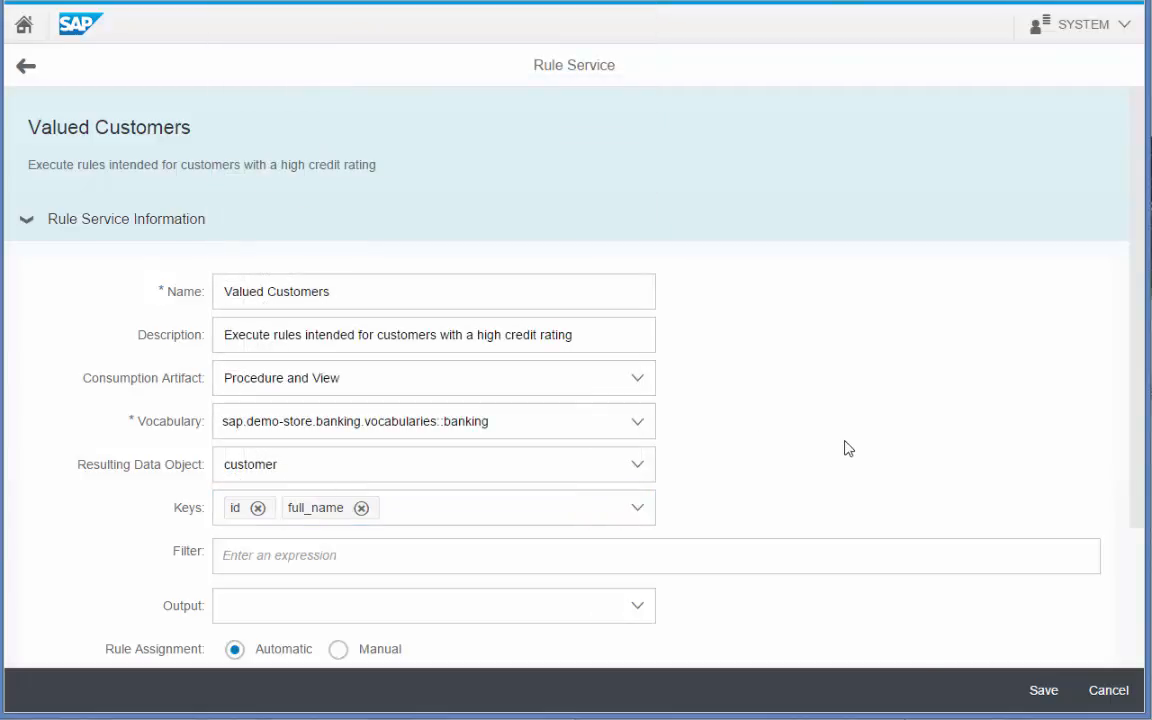
left_click(745, 553)
Write the filter 'credit_rating of the customer is greater than average of credit_rating of all customers'.
type("credi")
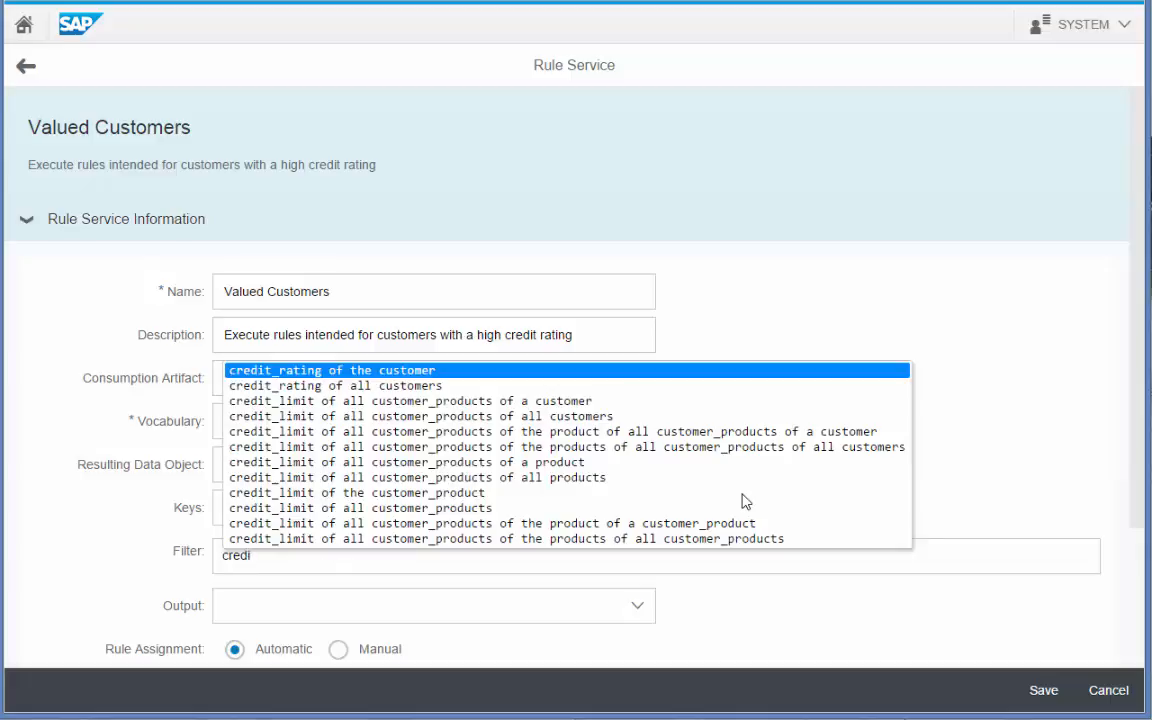
key("Return")
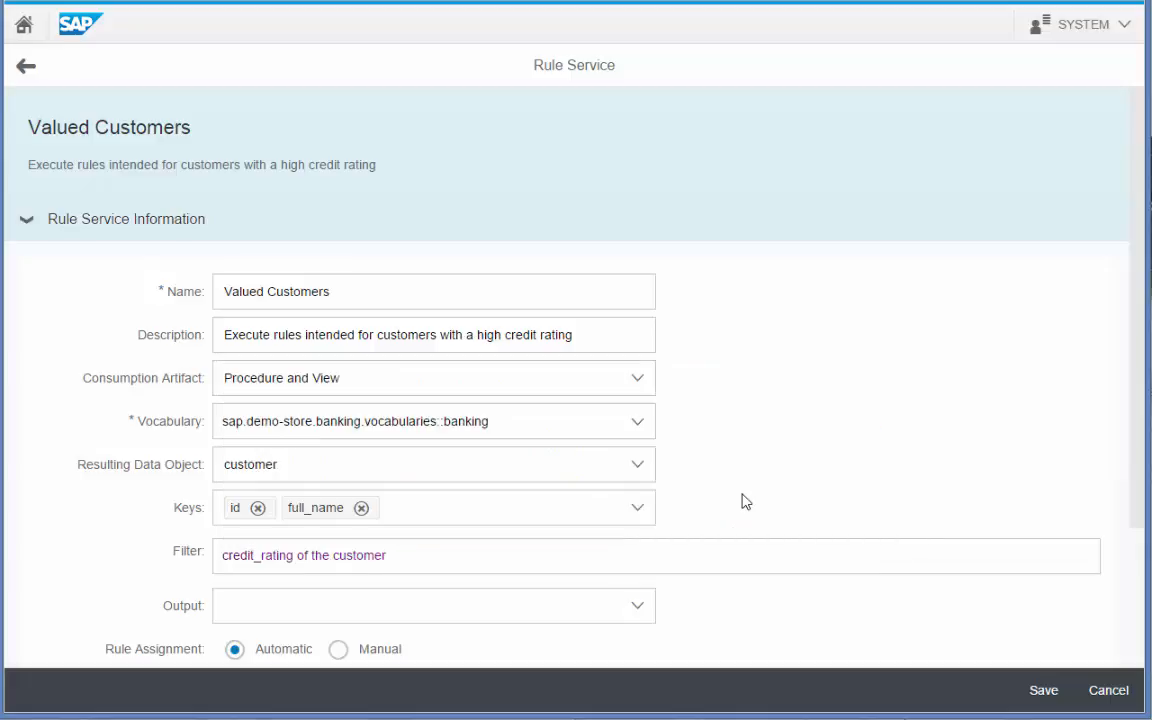
type("is")
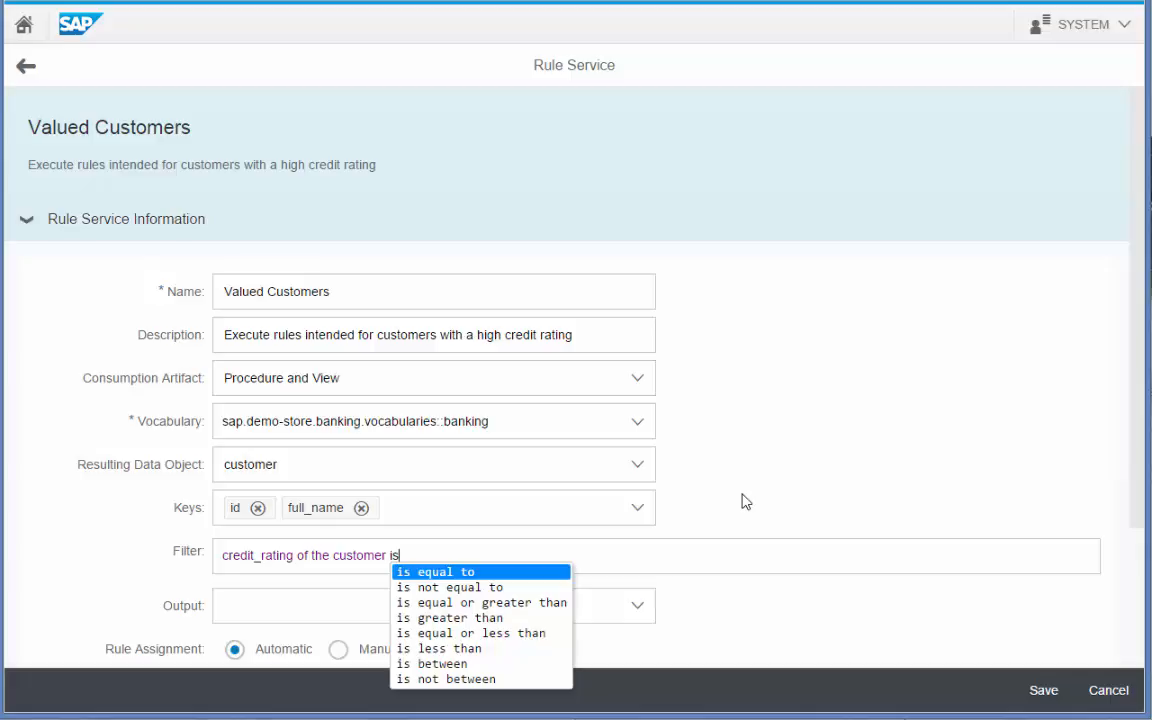
key("Down")
key("Down")
key("Down")
key("Return")
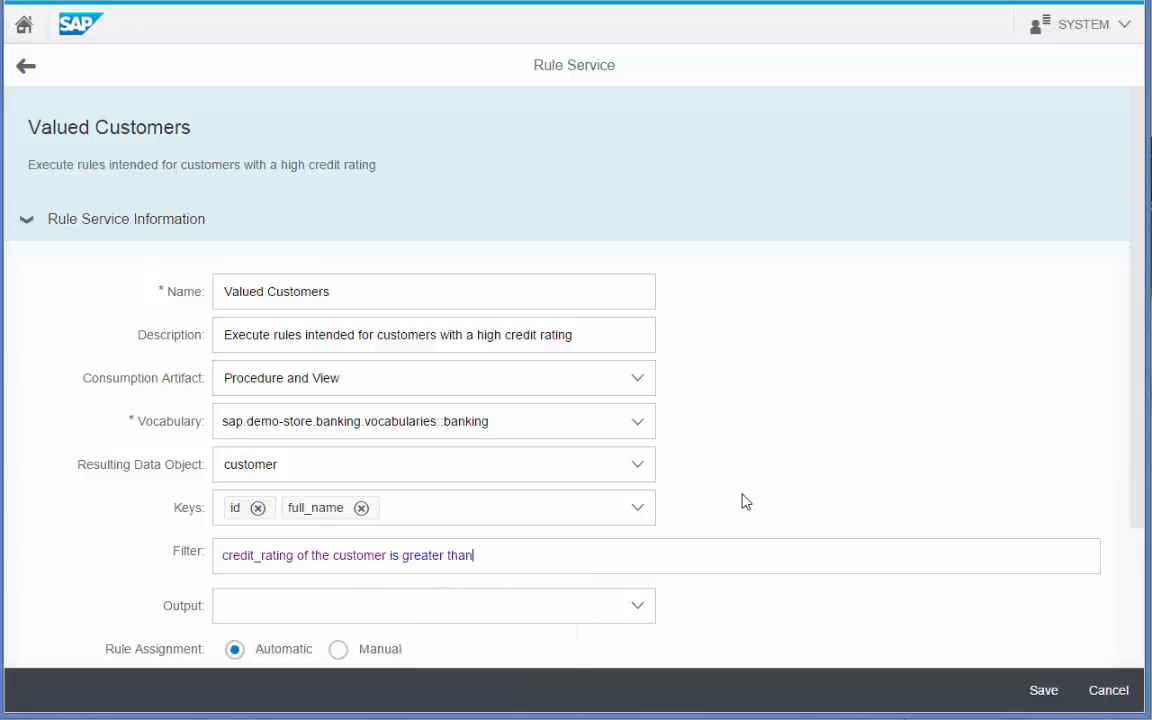
type("av")
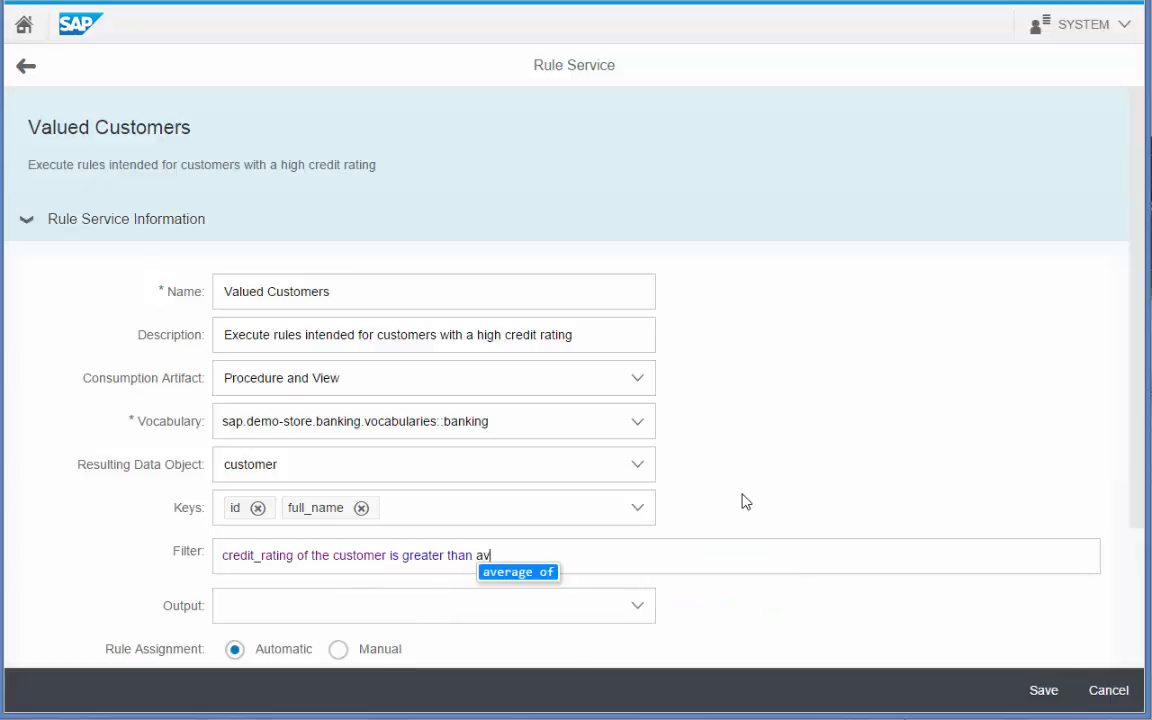
key("Return")
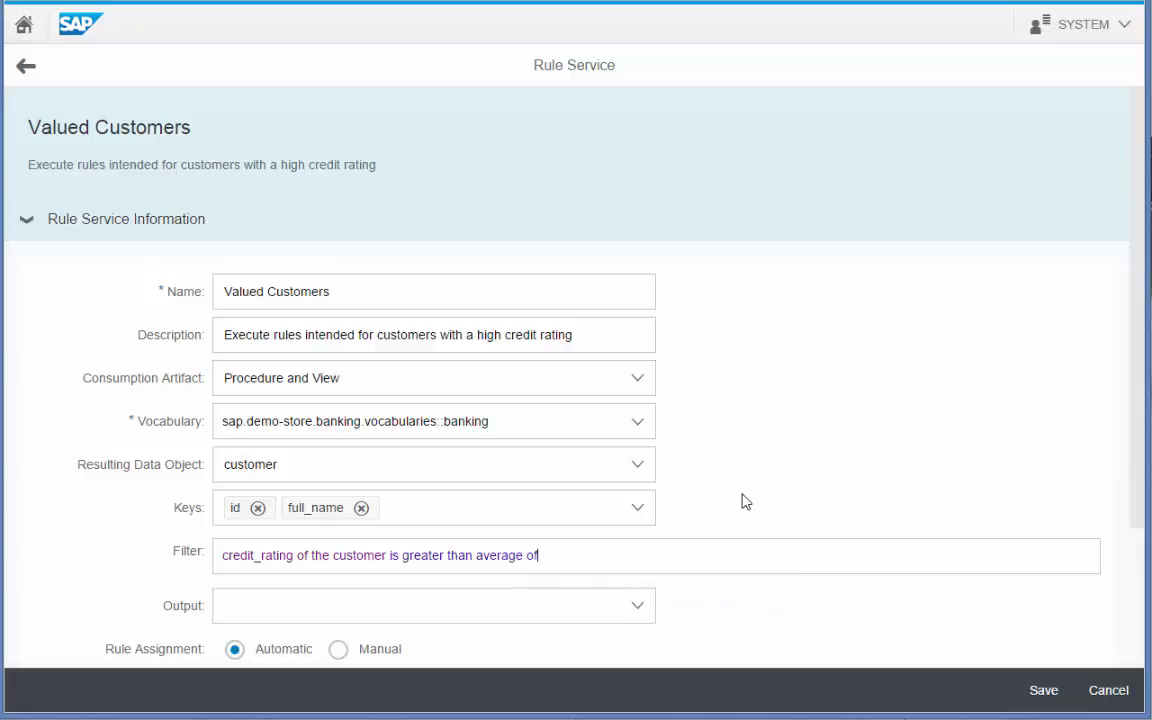
type("cr")
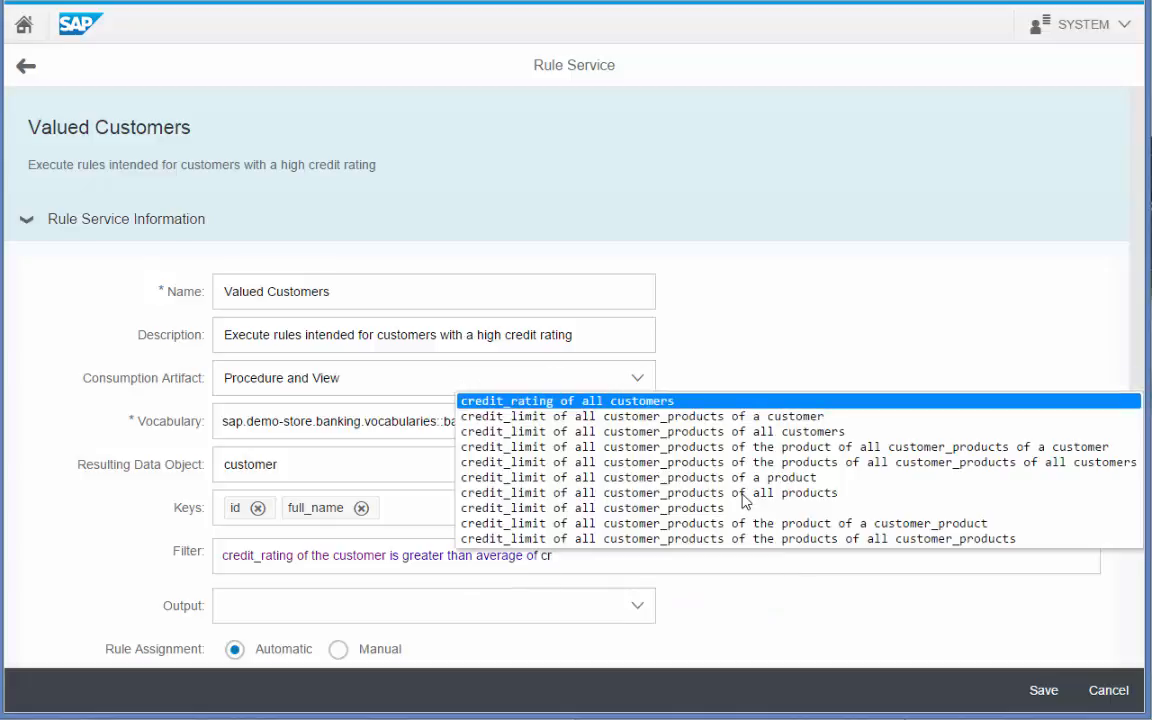
key("Return")
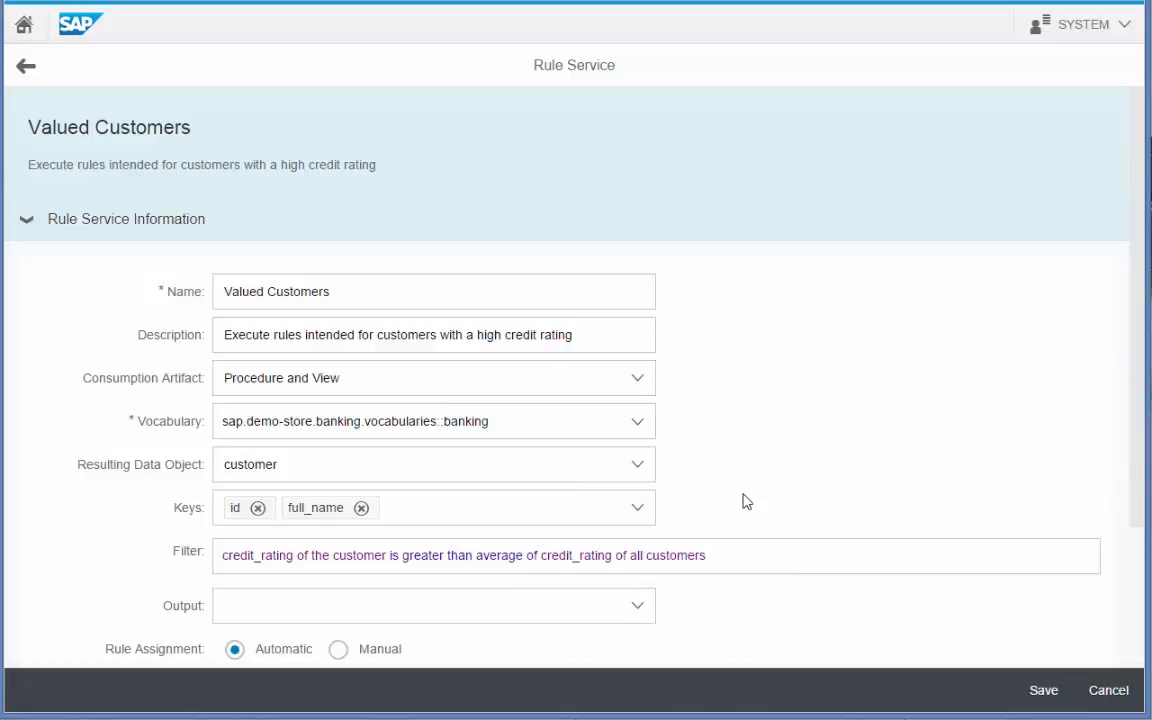
left_click(651, 615)
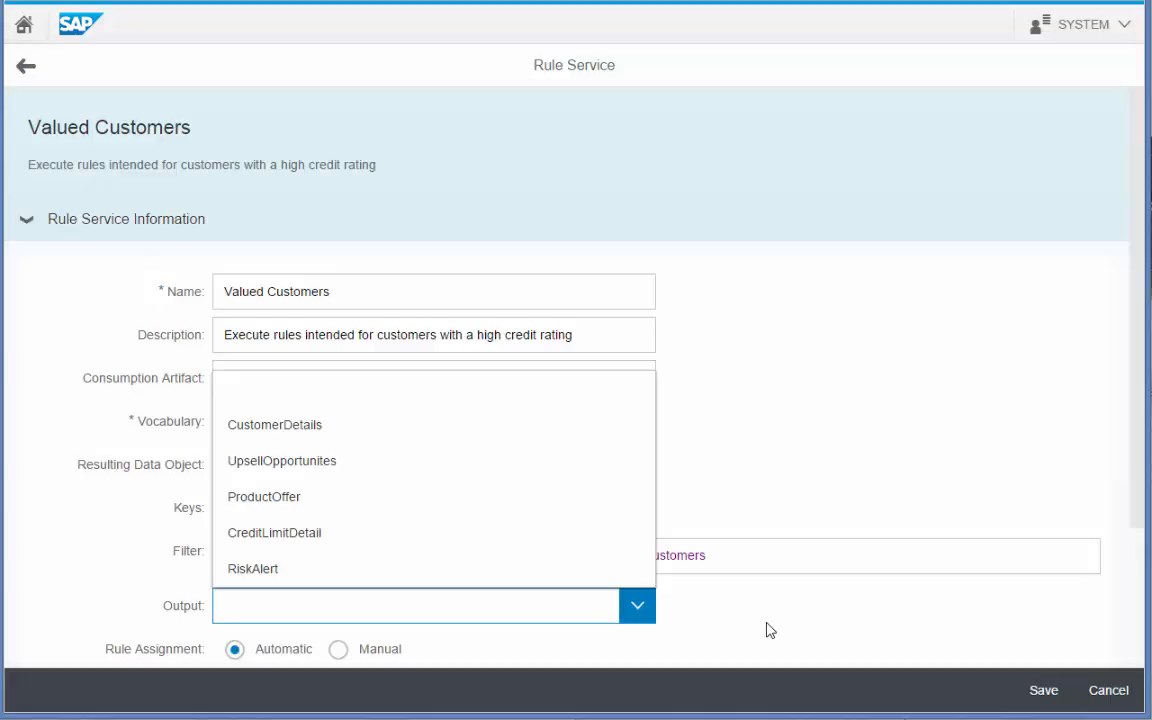
left_click(419, 430)
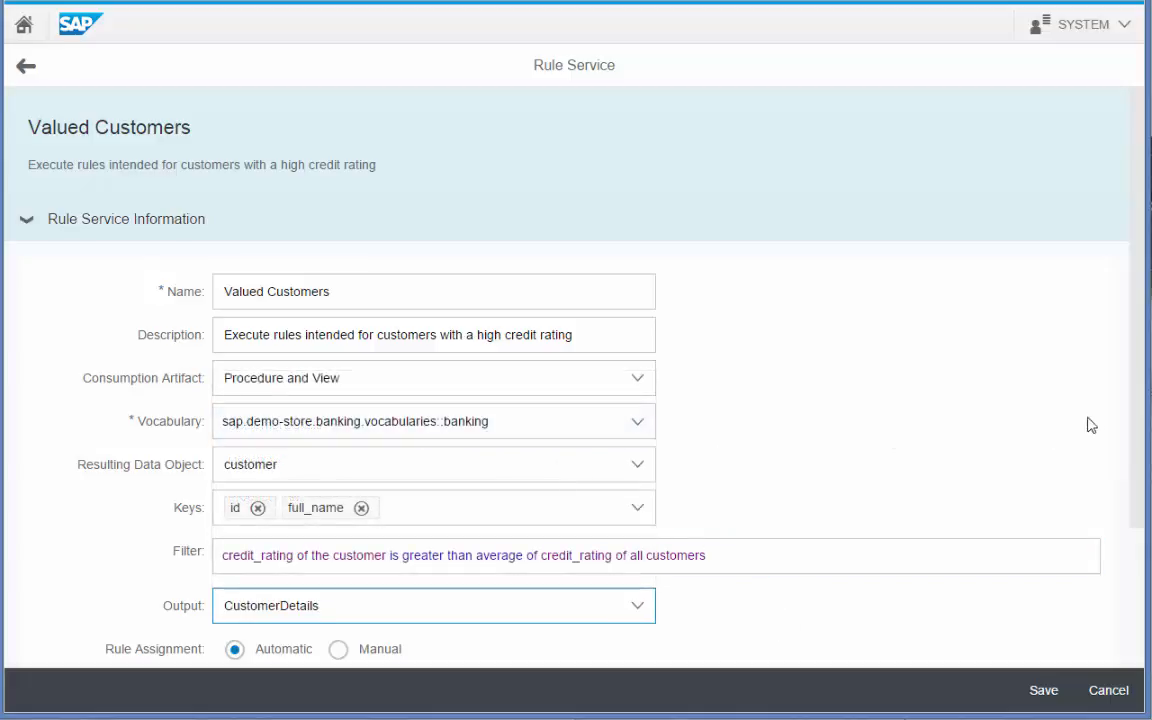
scroll(1020, 360, "down", 2)
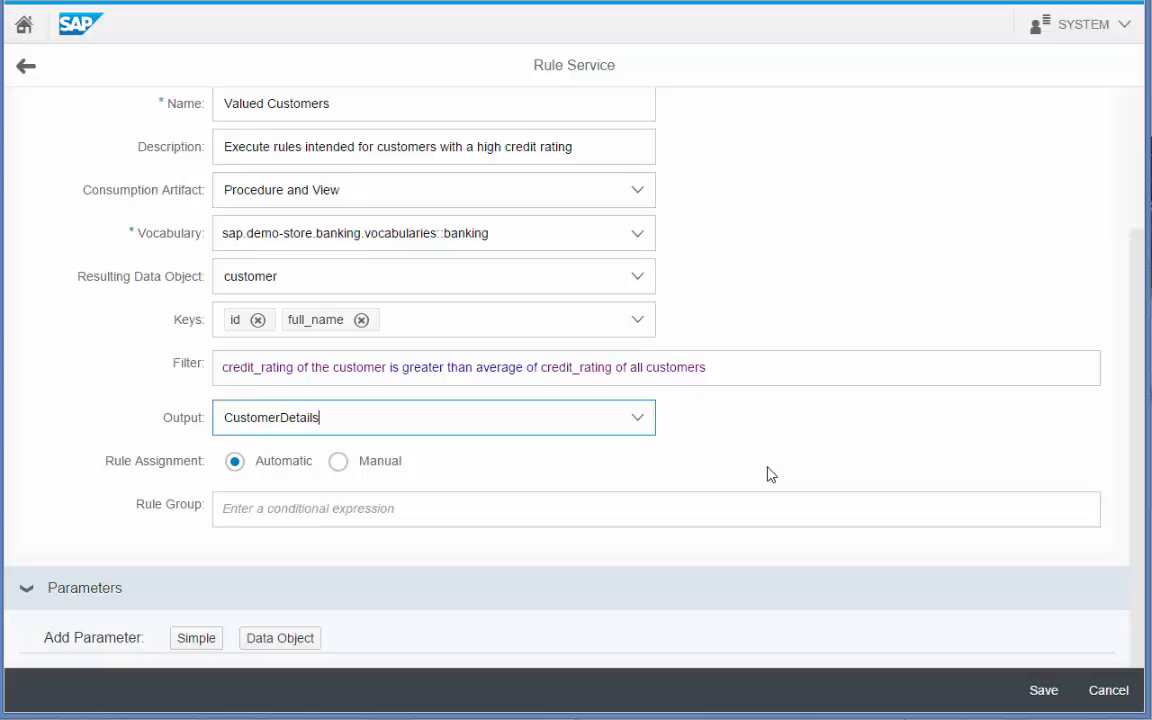
Begin the Rule Group condition with rule.name contains '%Customers'.
key("Tab")
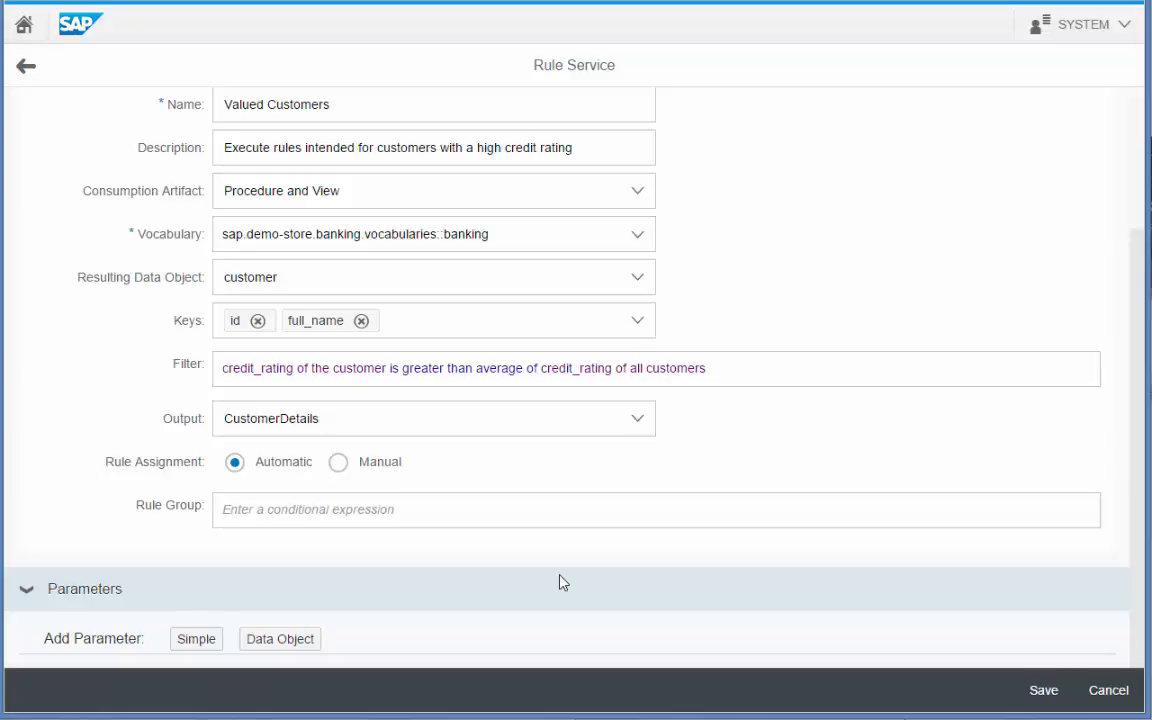
type("rule")
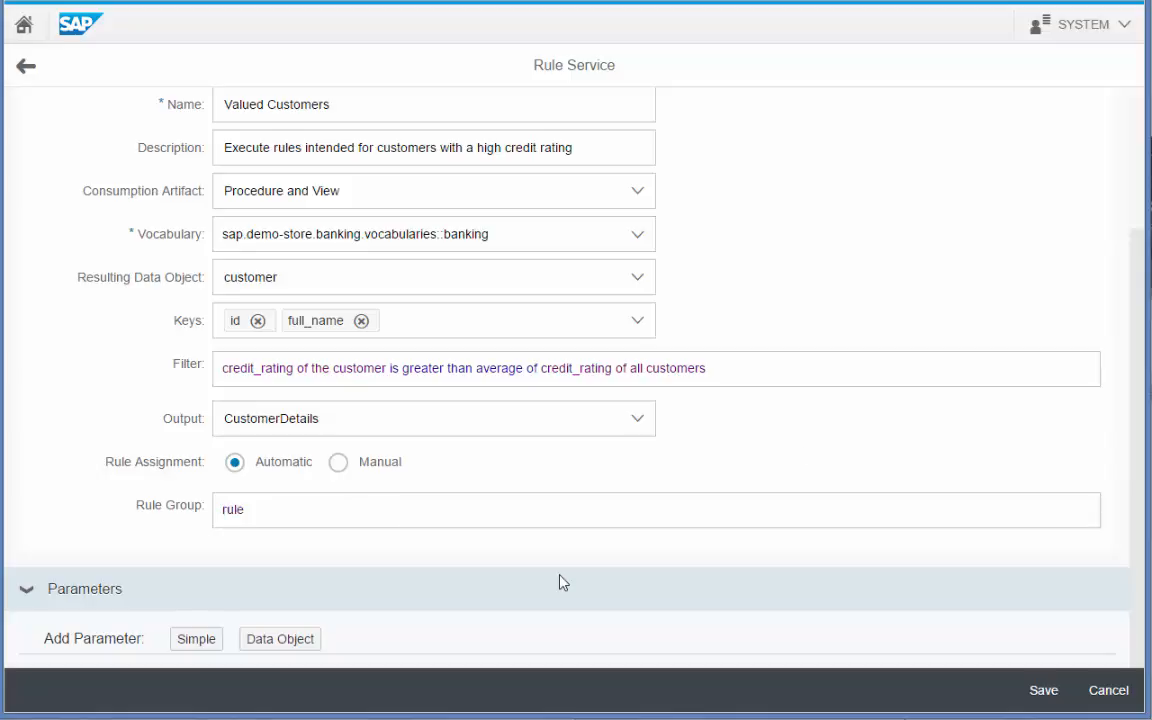
type(".name co")
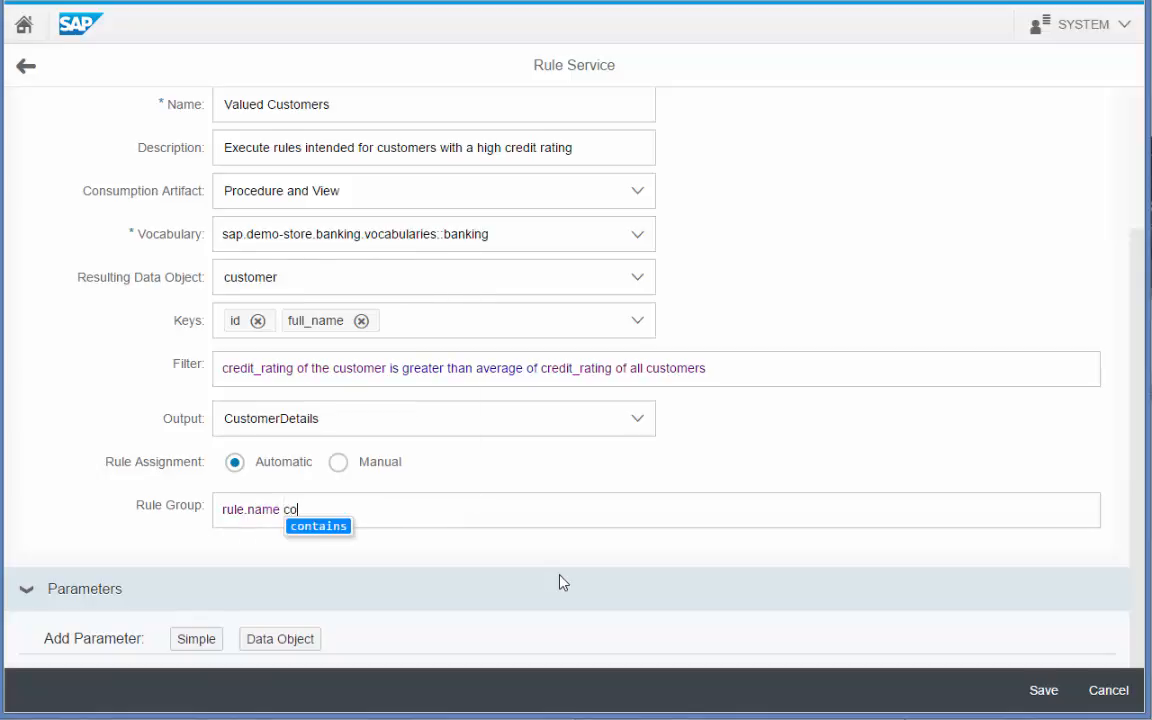
key("Return")
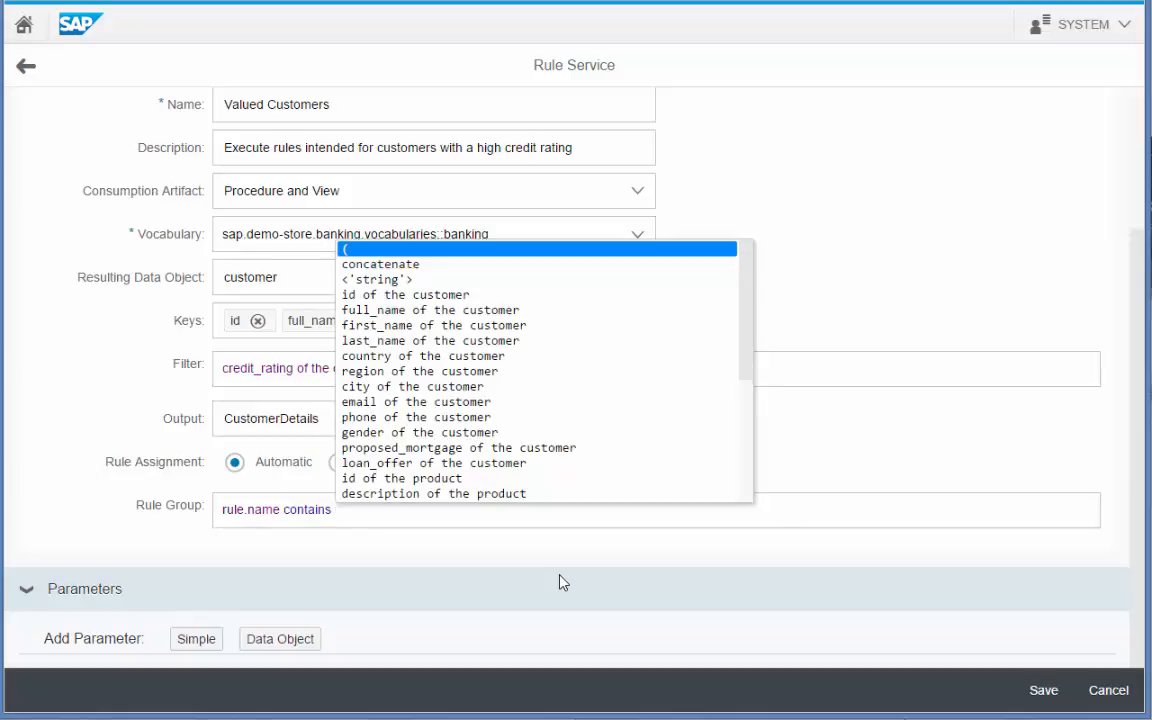
key("Escape")
type("'%C")
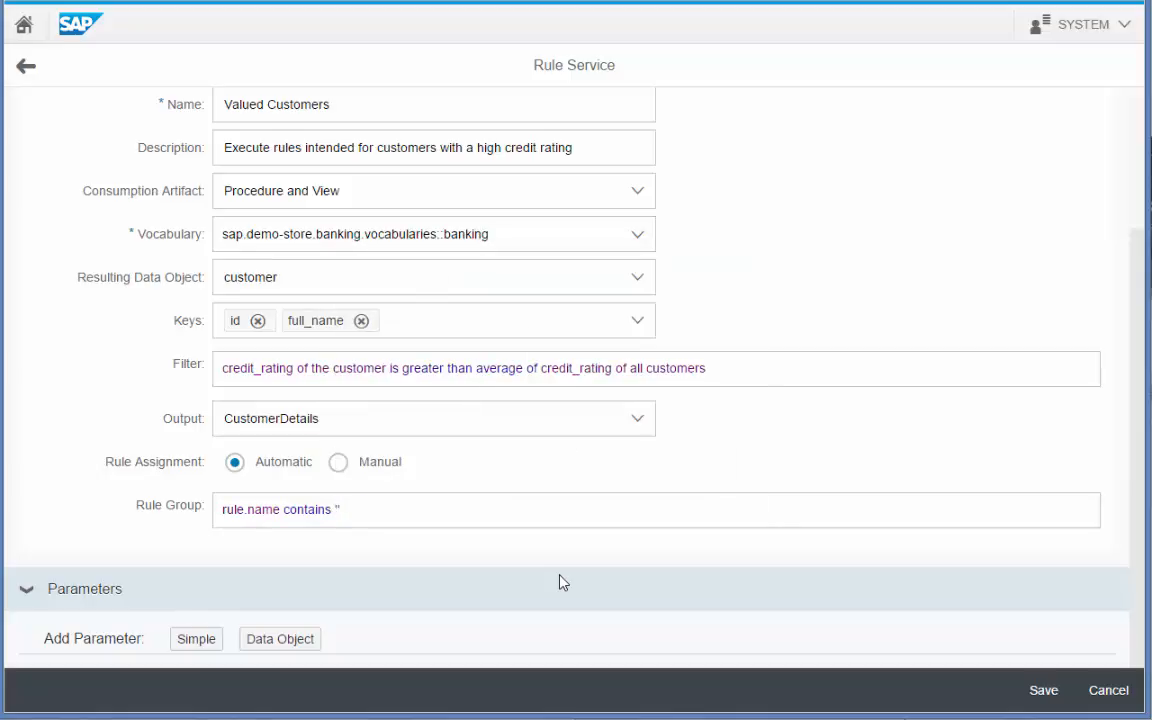
type("ustomers' and rul")
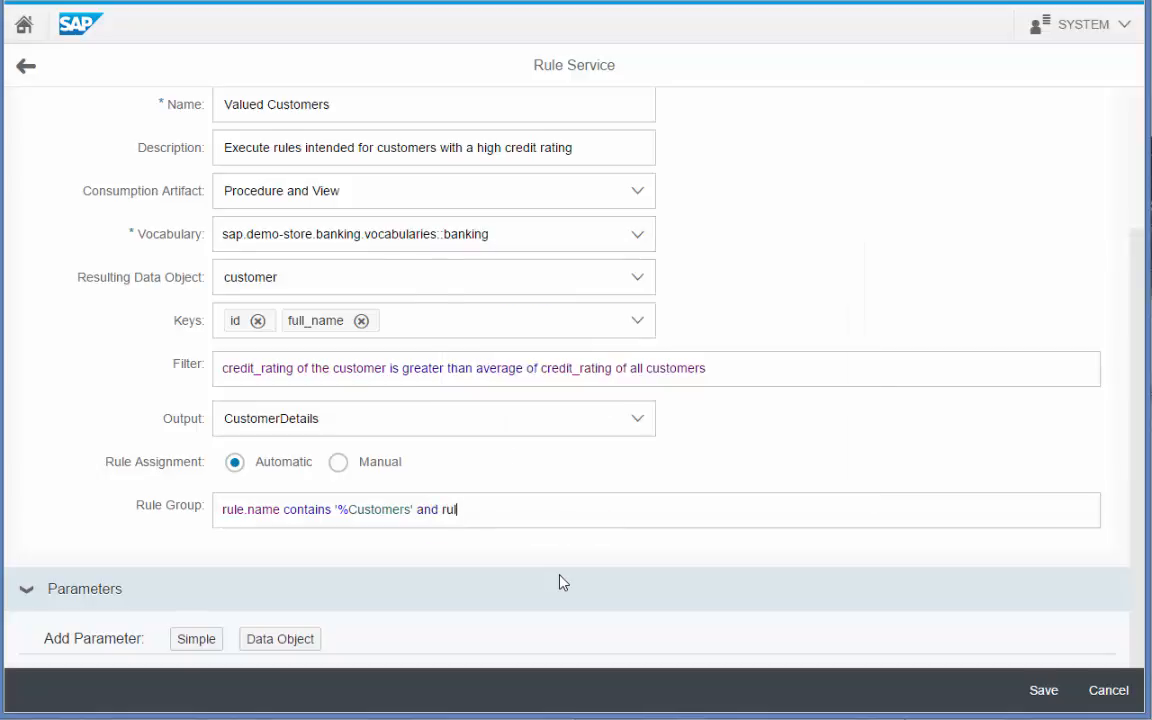
type("e.")
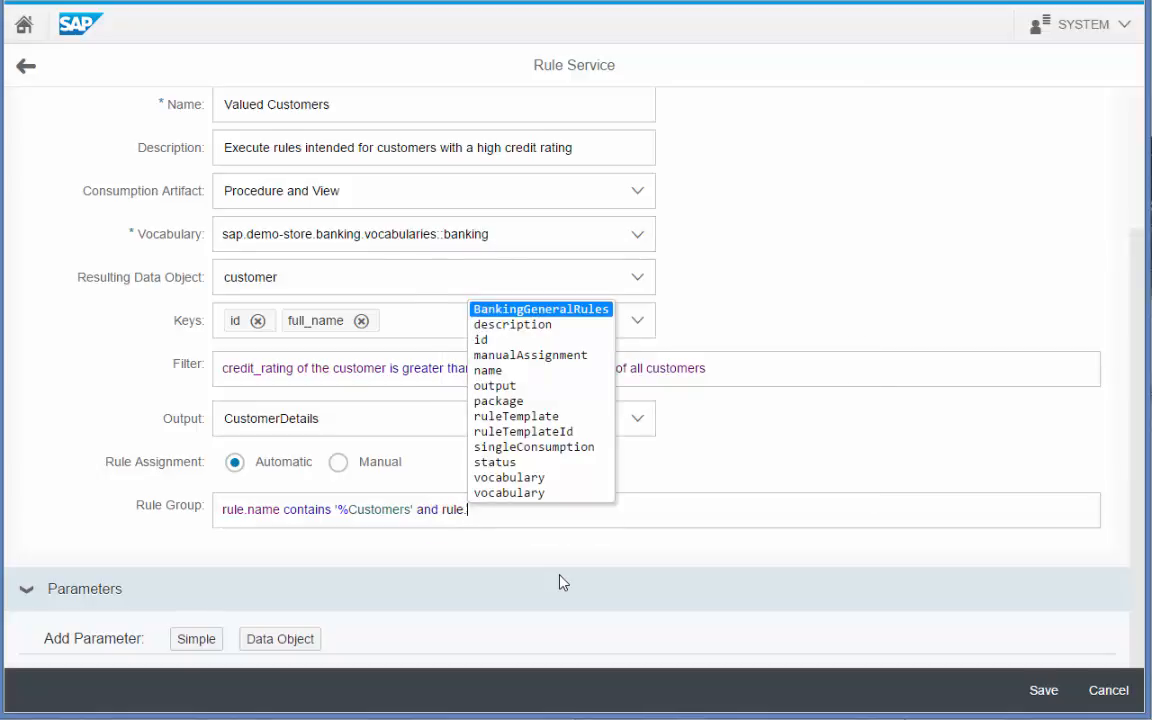
Add rule.ruleTemplate.name is equal to 'BankingGeneralRules' and save the rule service.
key("Down")
key("Down")
key("Down")
key("Down")
key("Down")
key("Down")
key("Down")
key("Return")
type(".")
key("Down")
key("Down")
key("Return")
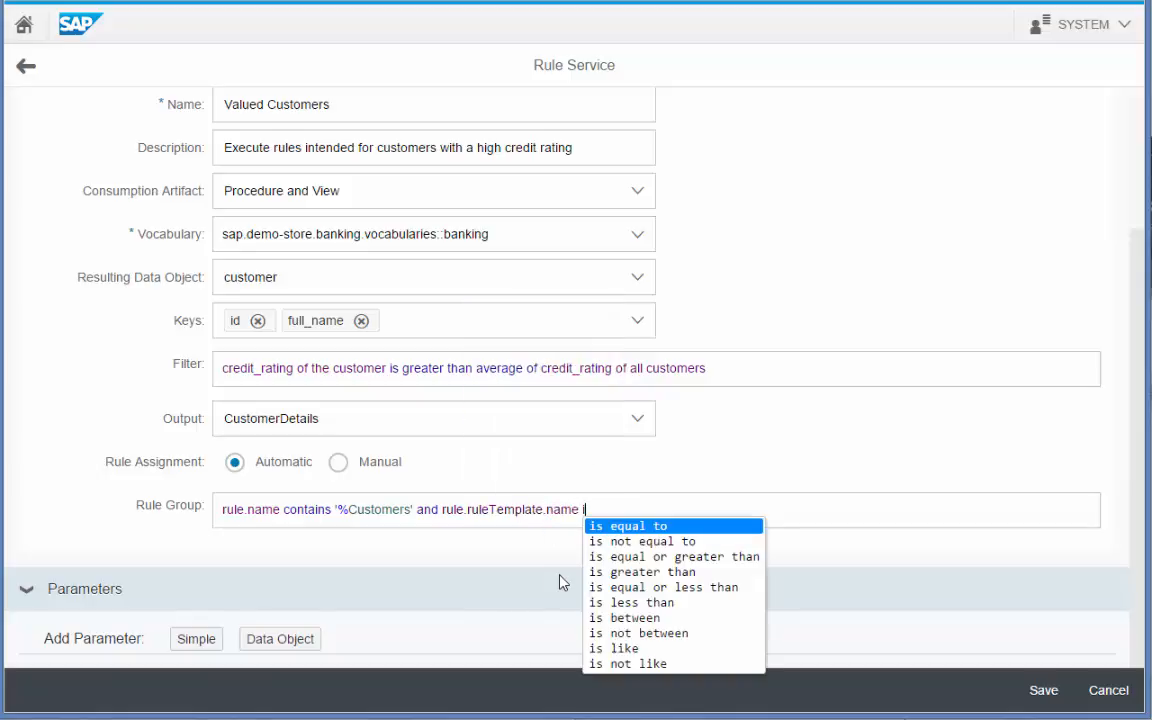
type("i")
key("Return")
type("'Ba")
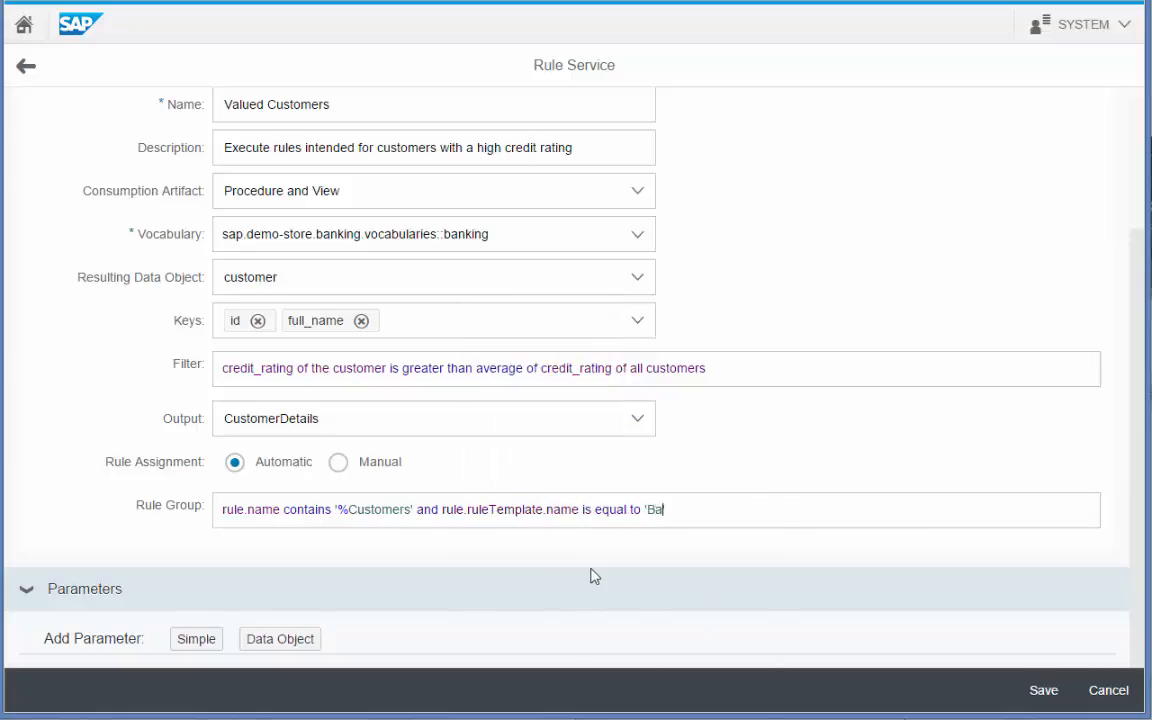
type("nkingG")
type("eneralRules'")
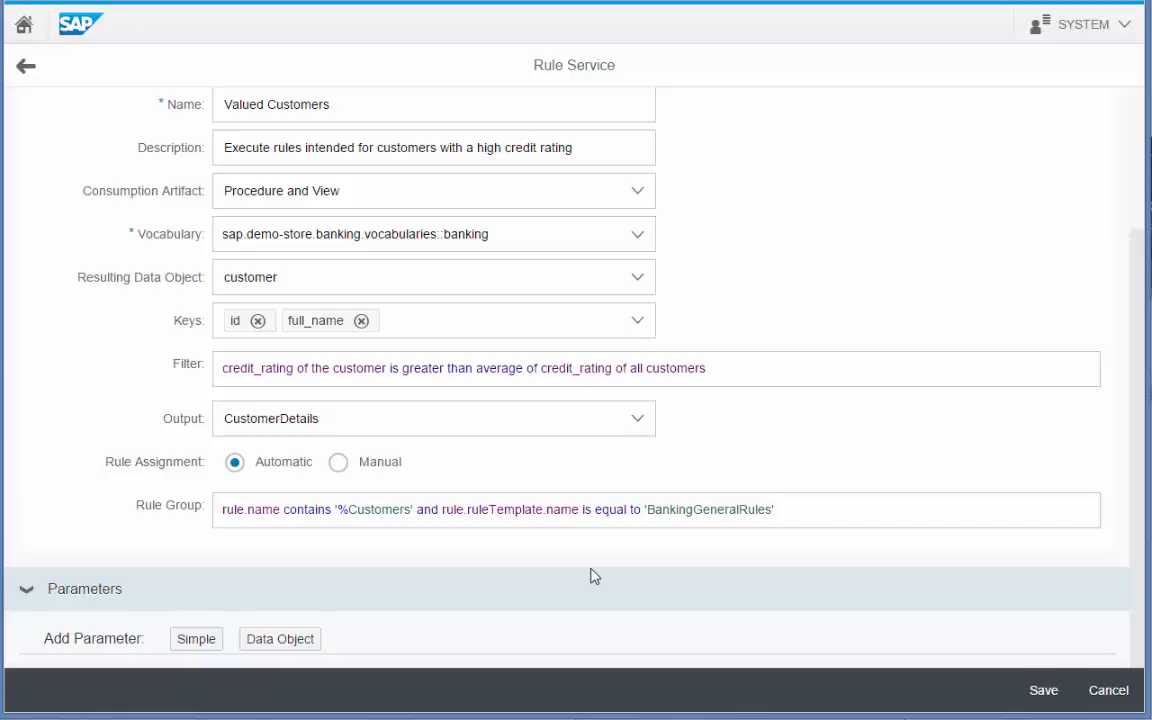
left_click(1040, 692)
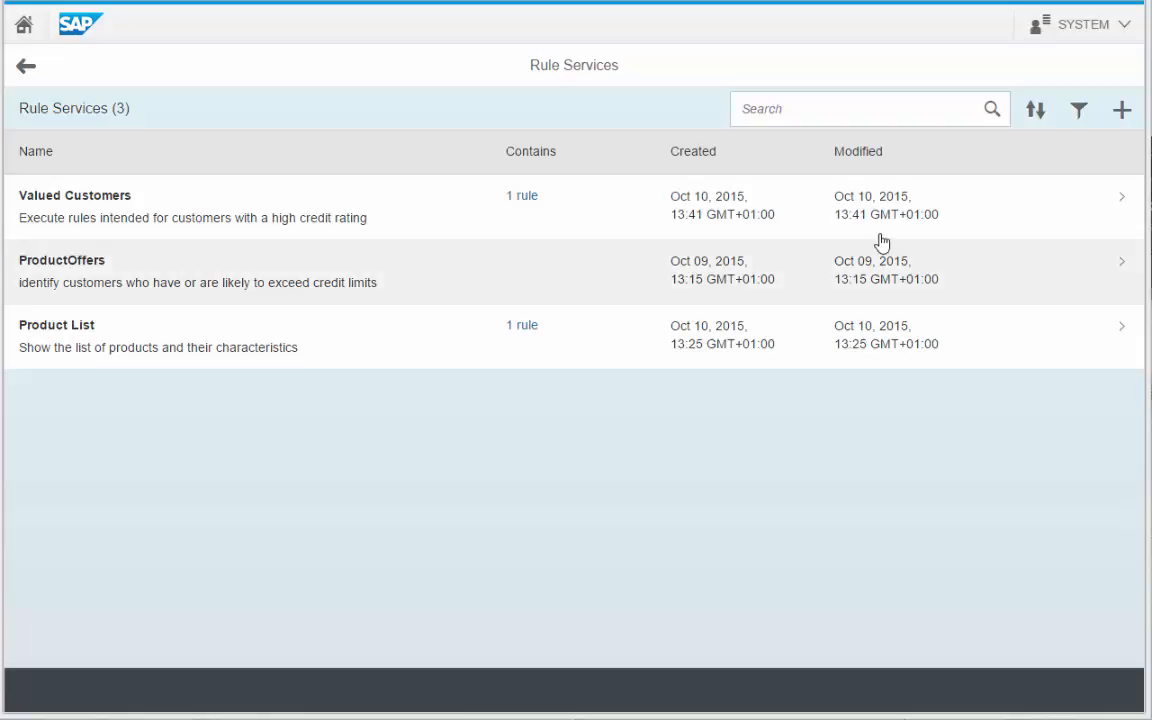
Inspect the High Value Customers rule from Valued Customers in edit mode, then cancel unchanged.
left_click(523, 203)
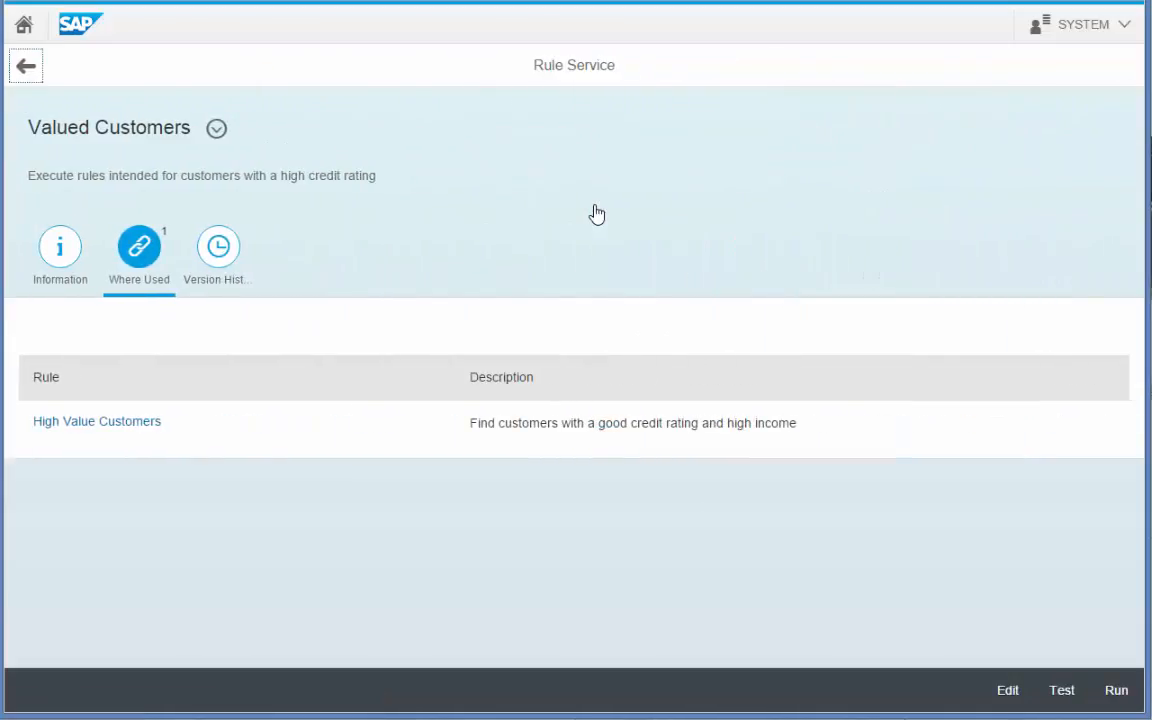
left_click(143, 428)
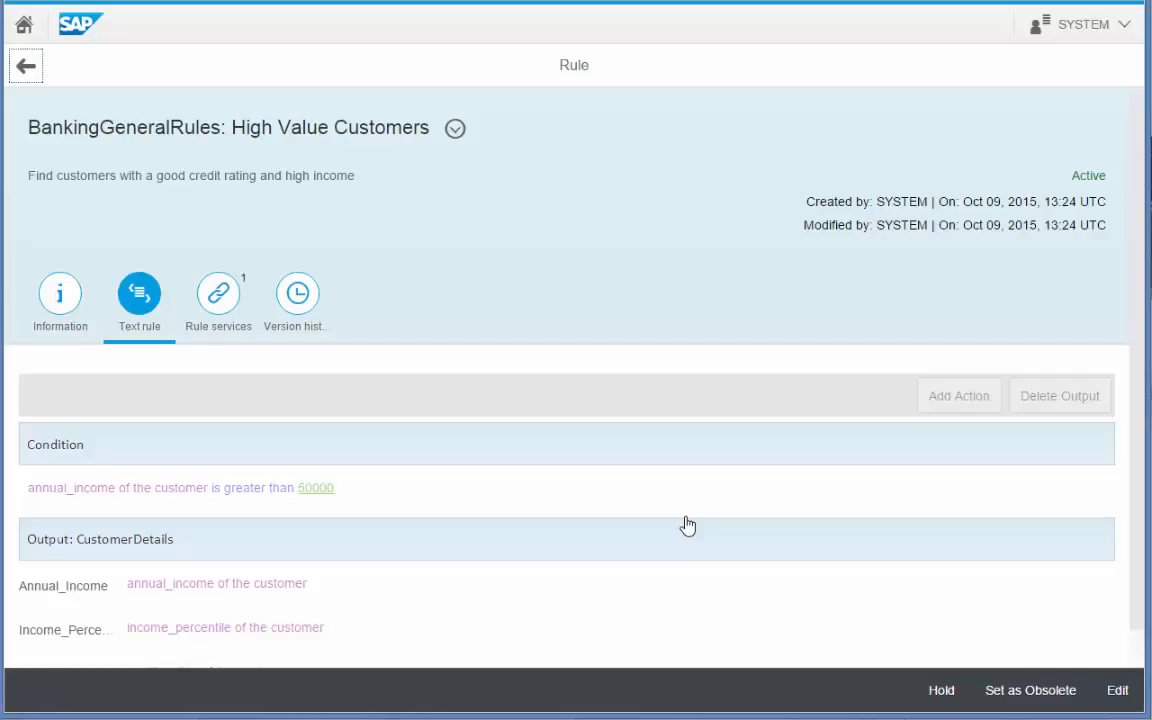
left_click(1117, 690)
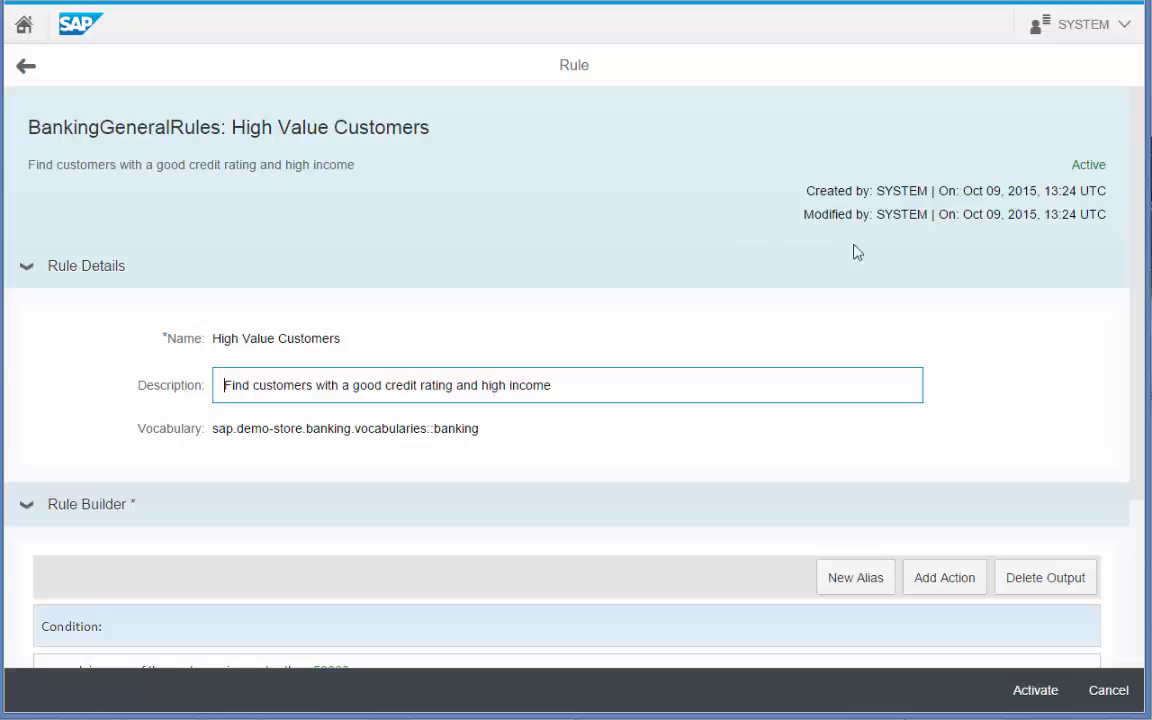
left_click_drag(1134, 319, 1138, 576)
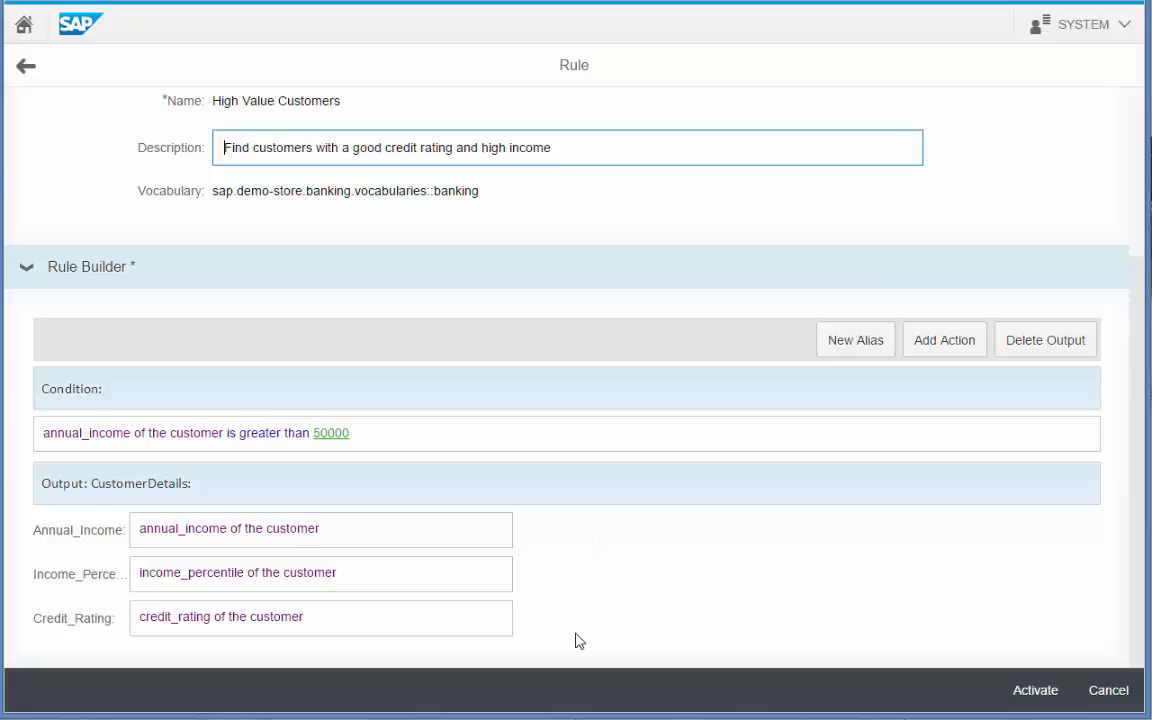
left_click(1109, 689)
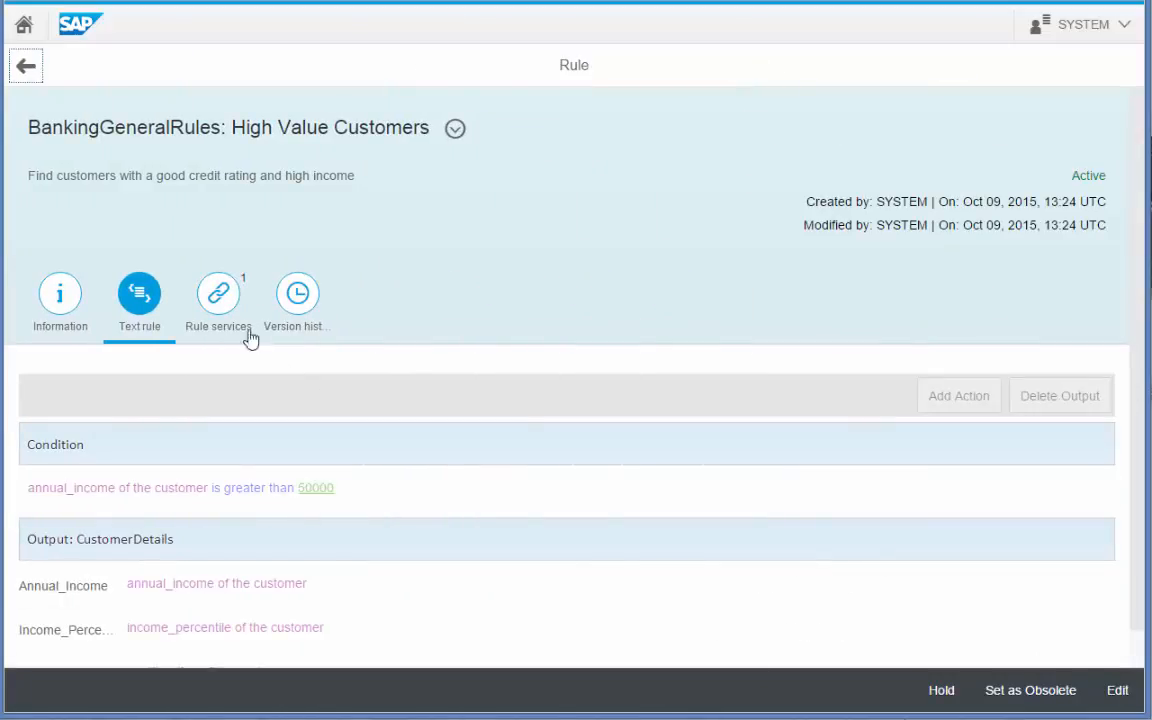
Test Valued Customers, expand its three High Value Customers results, then enter edit mode.
left_click(220, 295)
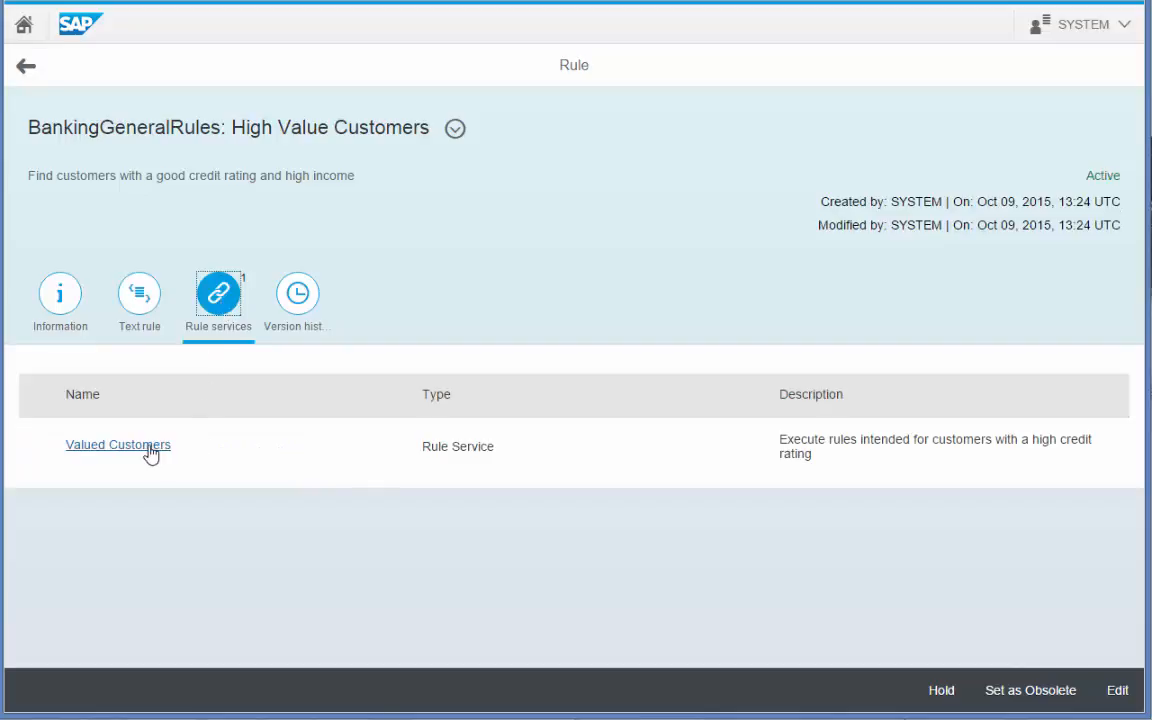
left_click(147, 444)
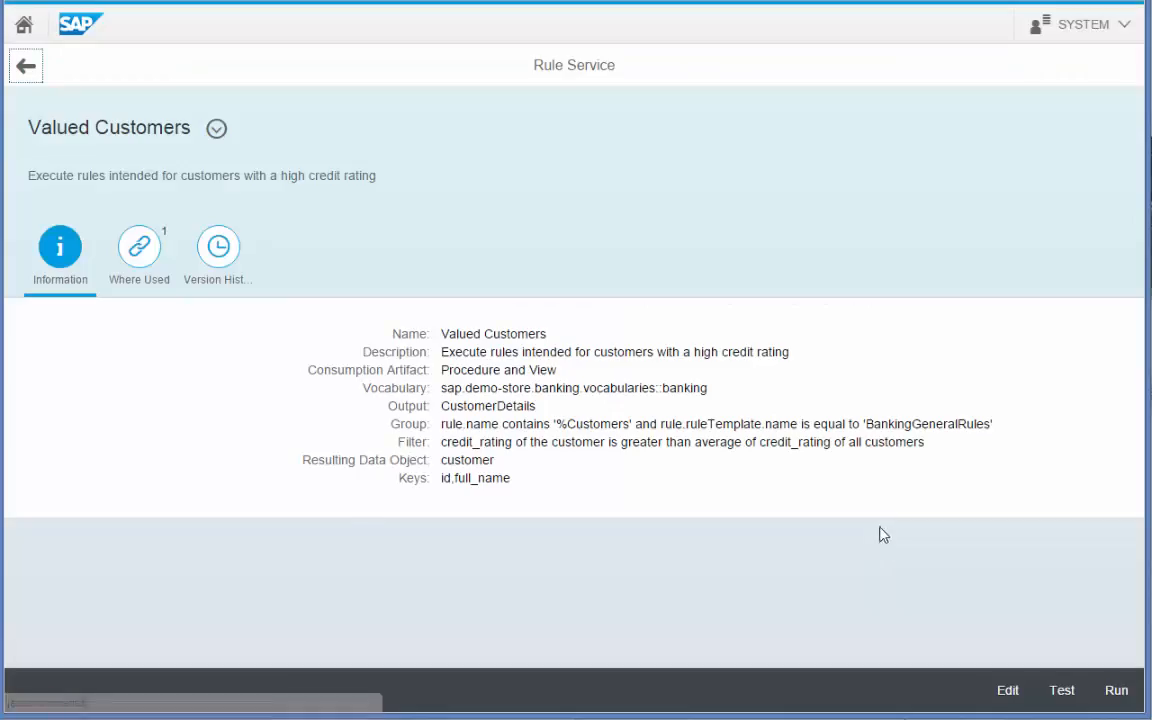
left_click(1058, 690)
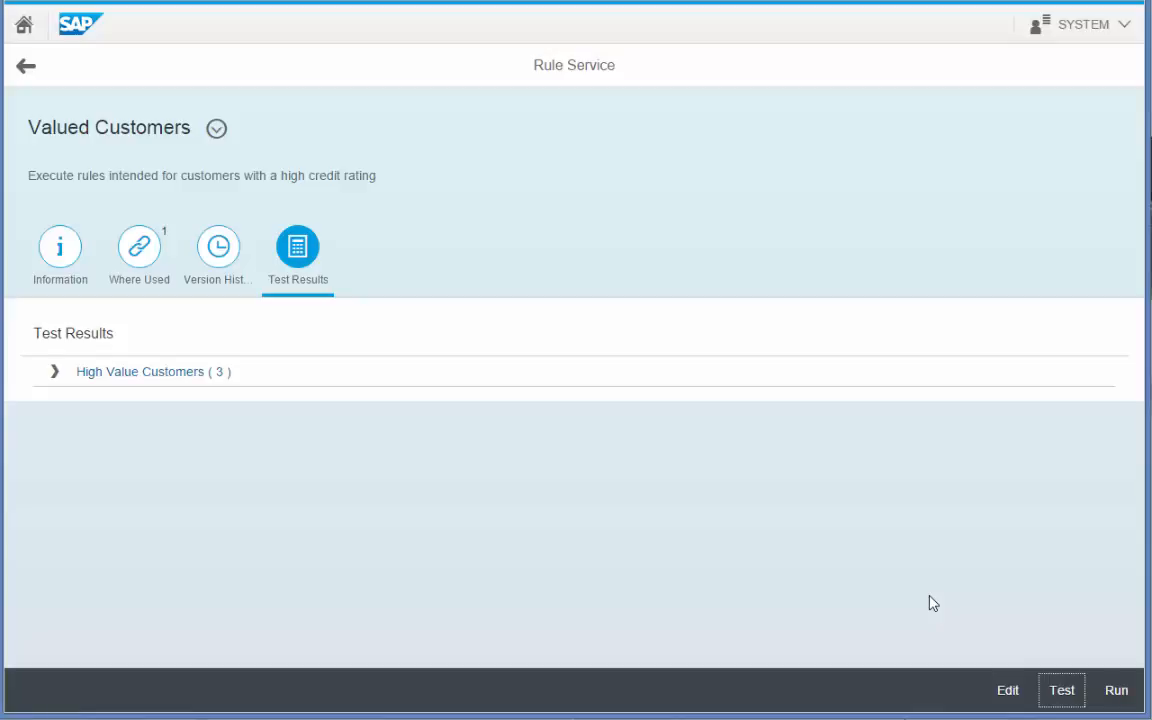
left_click(52, 376)
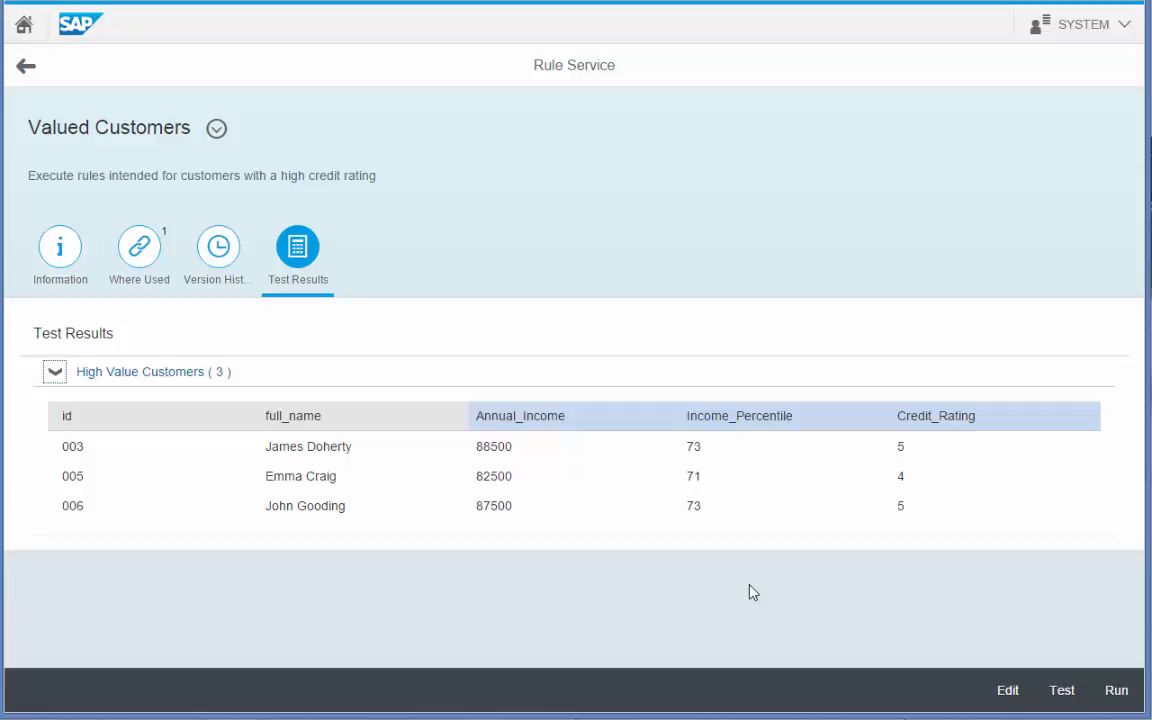
left_click(1007, 704)
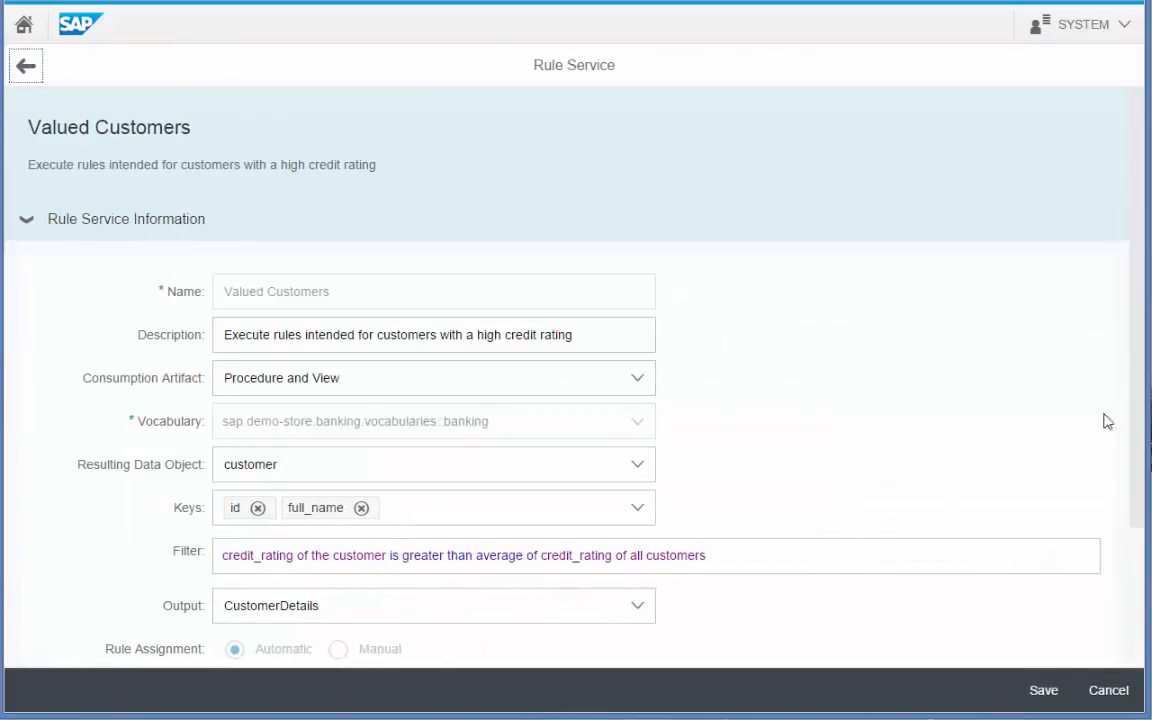
Add a String parameter named CustomerName with display text 'Enter Customer Name'.
scroll(1135, 665, "down", 3)
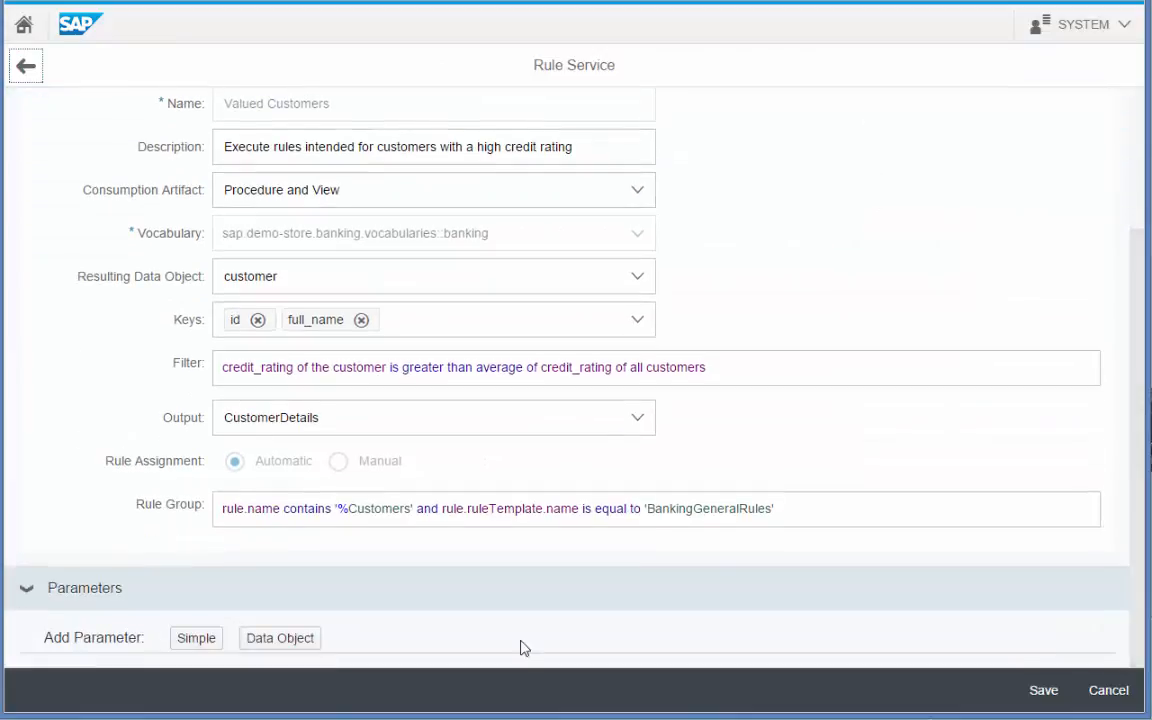
left_click(197, 643)
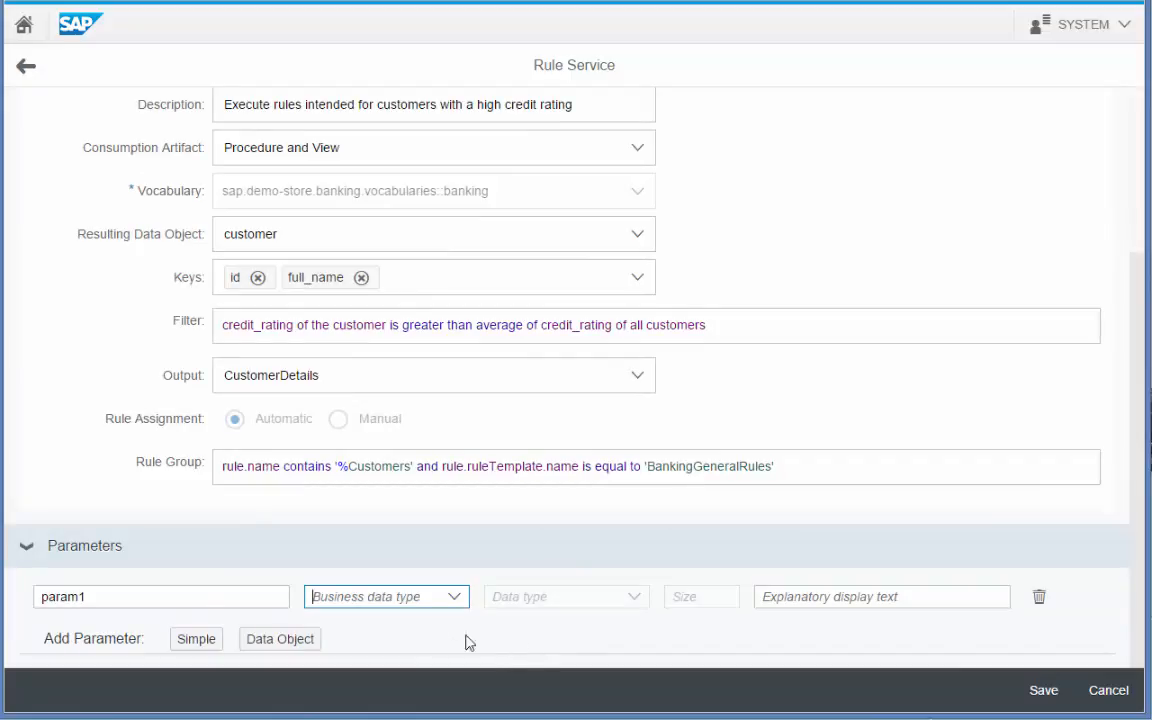
left_click(144, 605)
left_click_drag(144, 605, 32, 597)
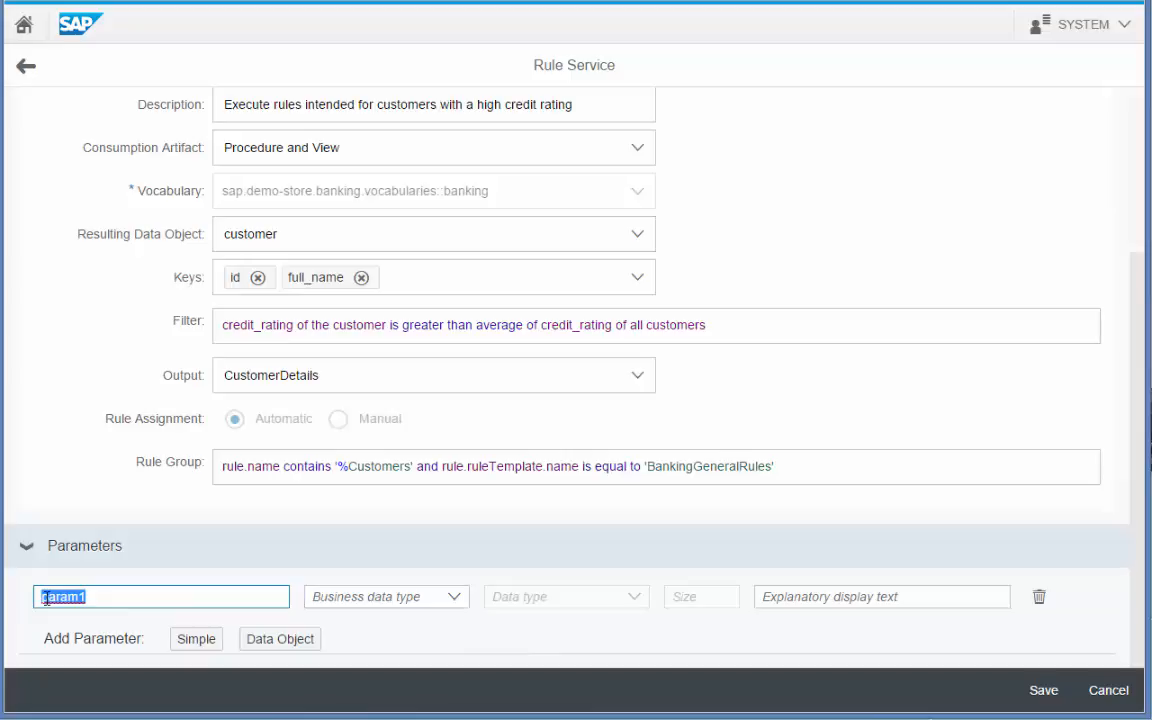
type("Customer")
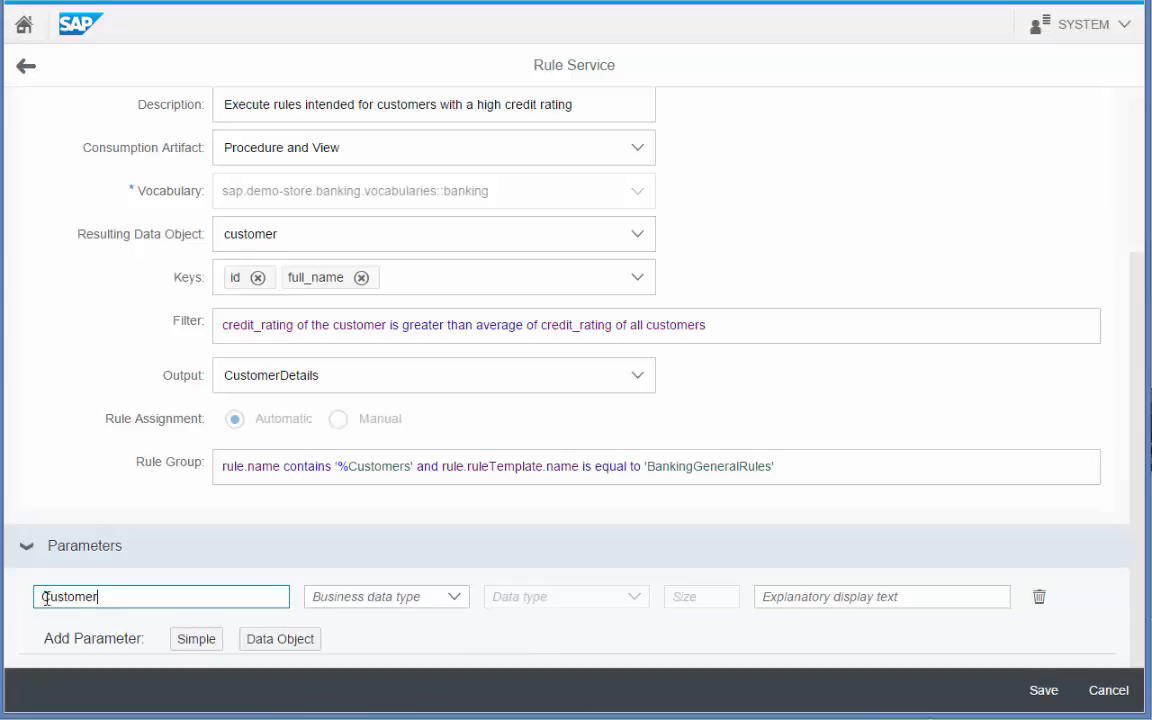
type("Name")
left_click(454, 598)
left_click(384, 402)
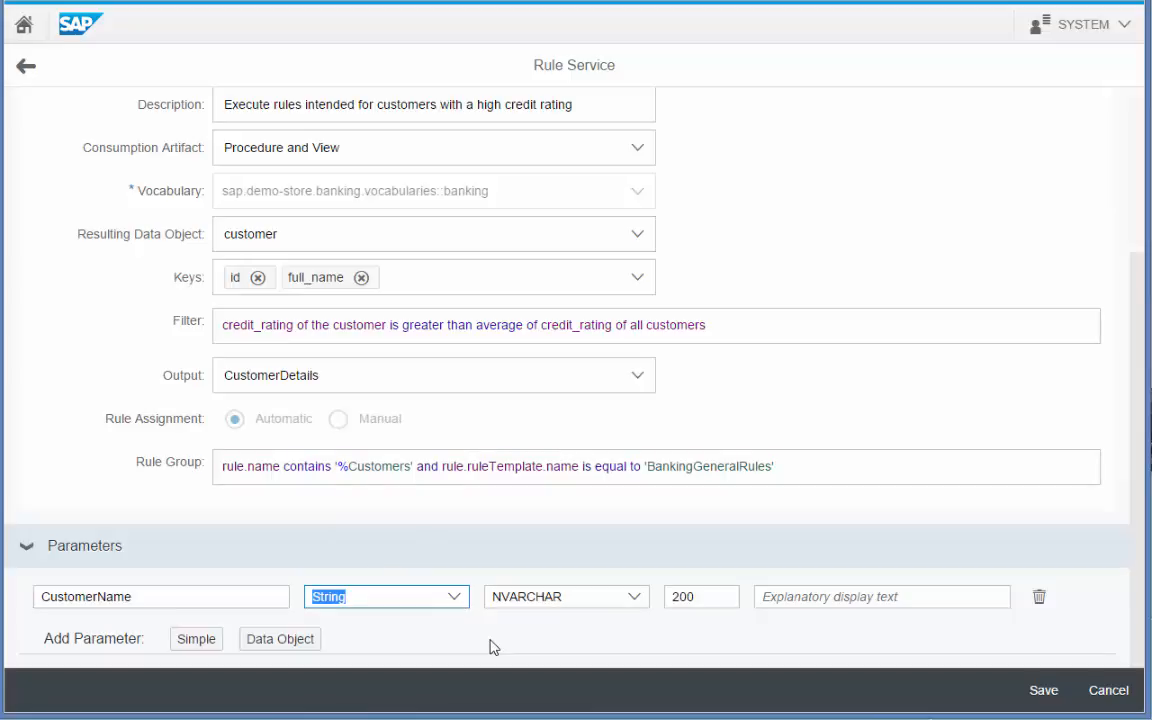
left_click(776, 596)
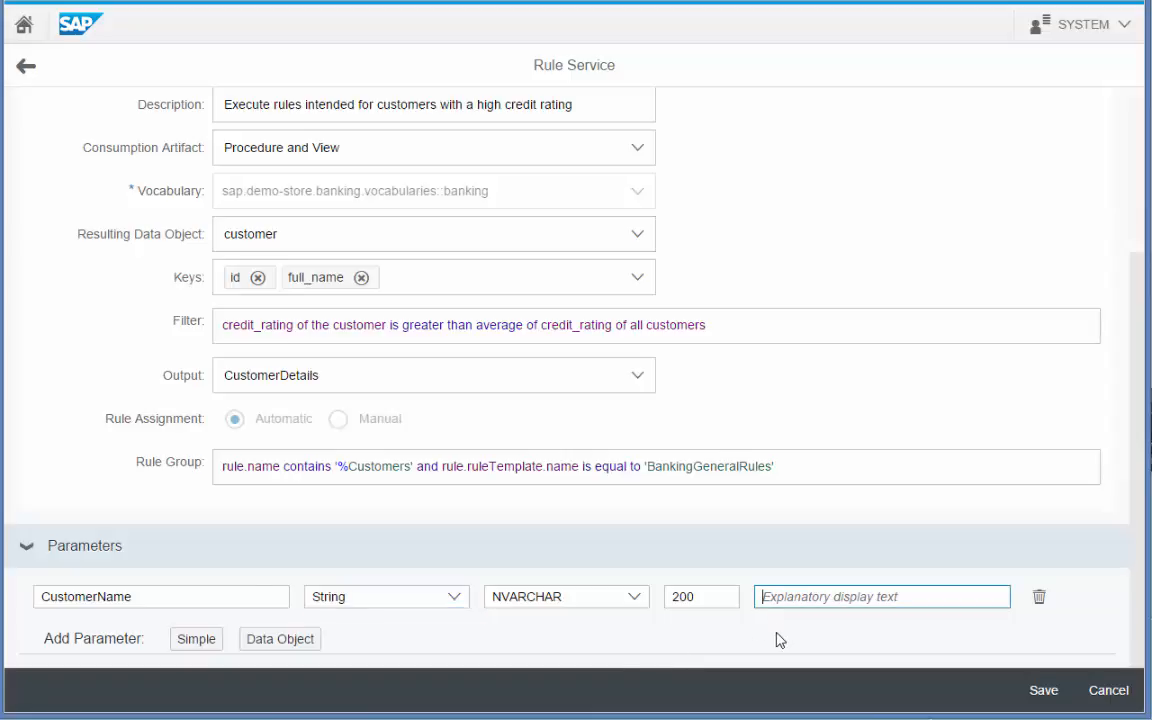
type("Enter ")
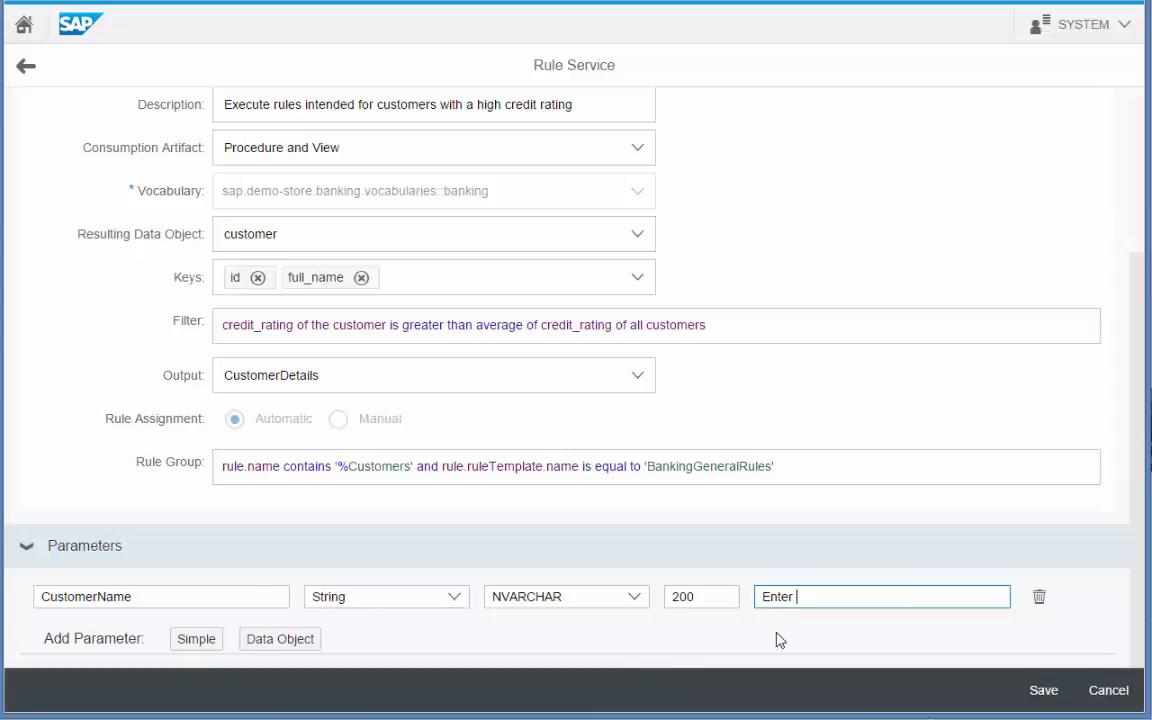
type("Customer Name")
left_click(721, 319)
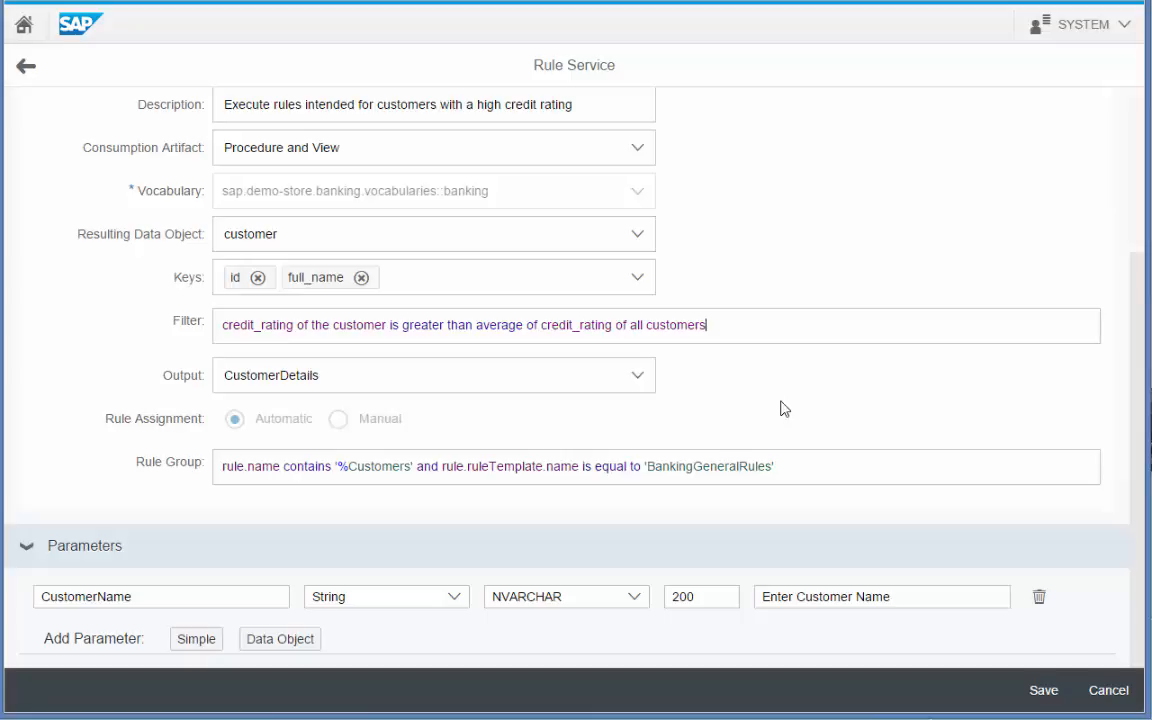
Append 'and full_name of the customer contains :CustomerName' to the filter and save.
type("and fu")
key("Return")
type("con")
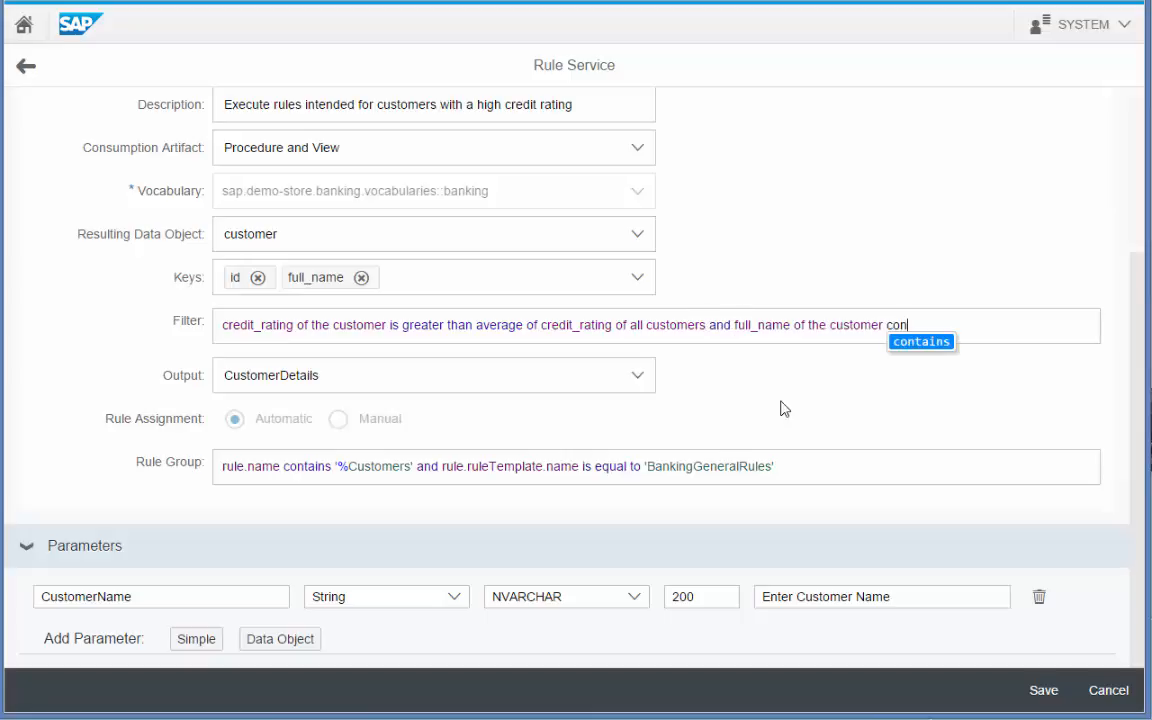
key("Return")
type(":Customer")
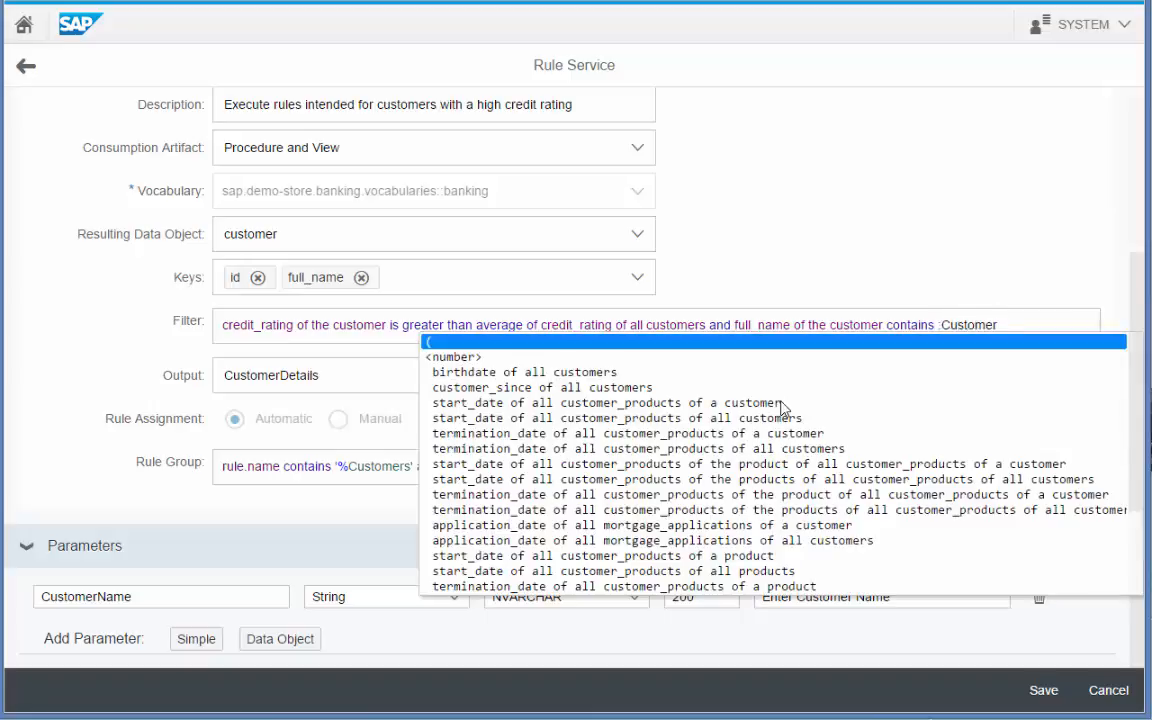
type("Name")
left_click(988, 657)
left_click(1043, 690)
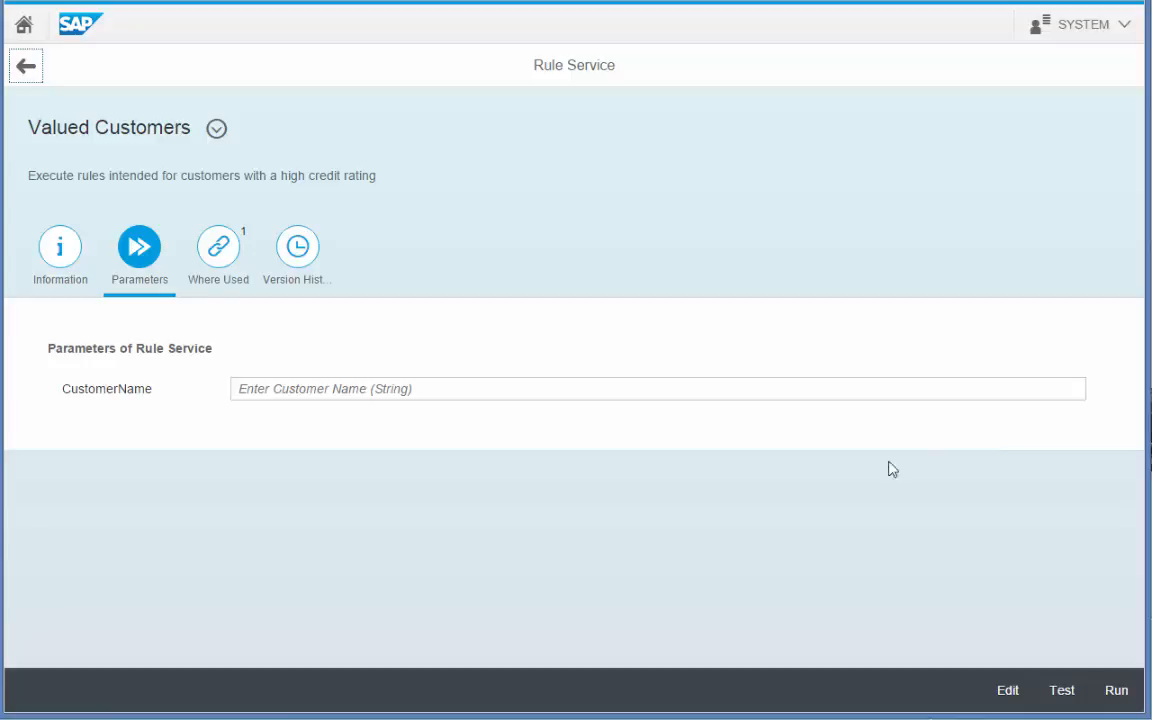
Test Valued Customers with CustomerName '%' and expand the High Value Customers results.
left_click(290, 391)
type("%")
left_click(1078, 690)
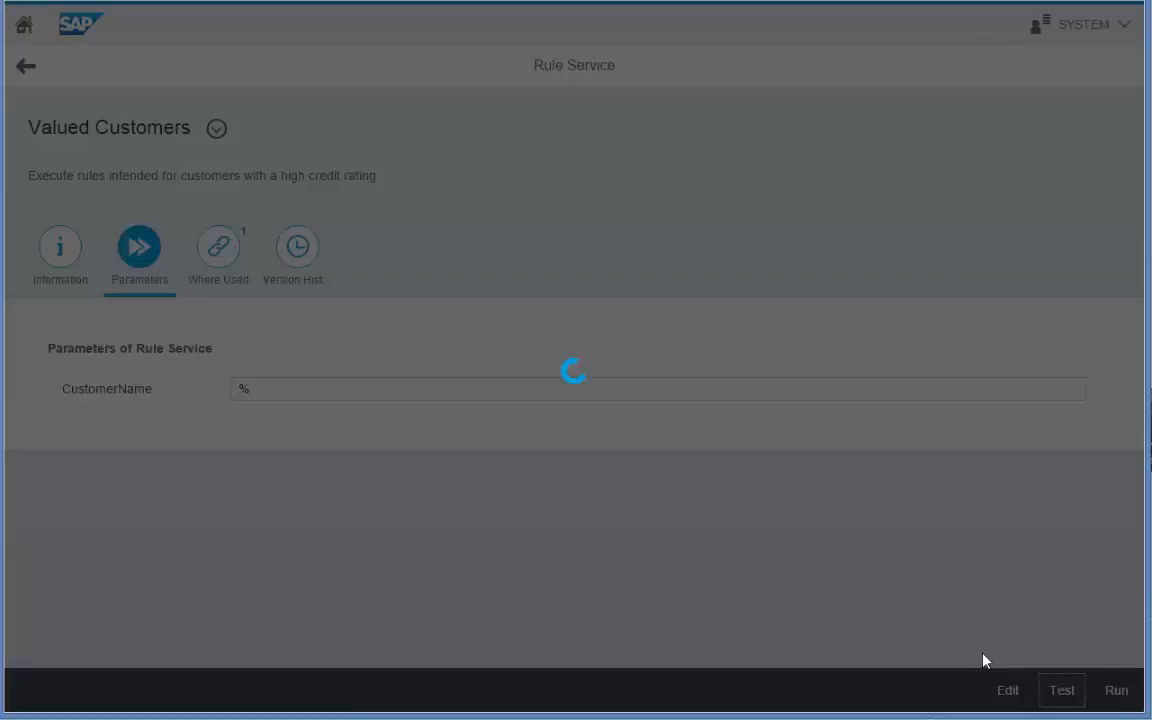
left_click(56, 372)
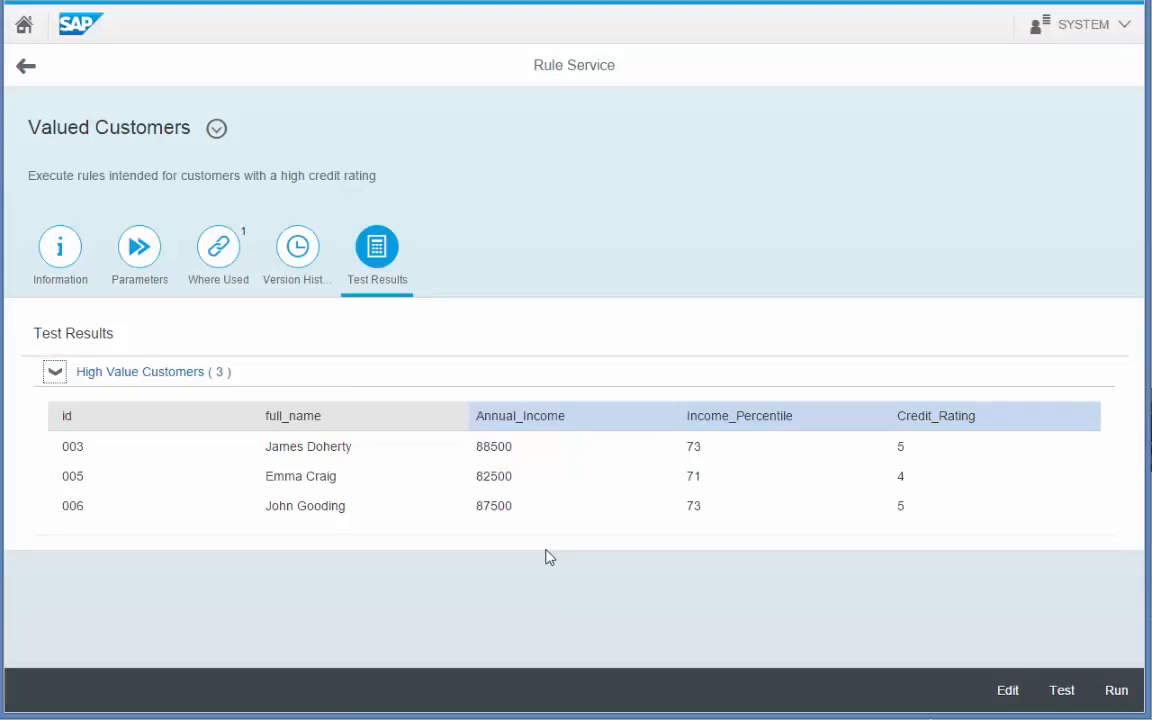
Rerun the test with CustomerName 'J%' and expand the High Value Customers results.
left_click(143, 256)
left_click(244, 393)
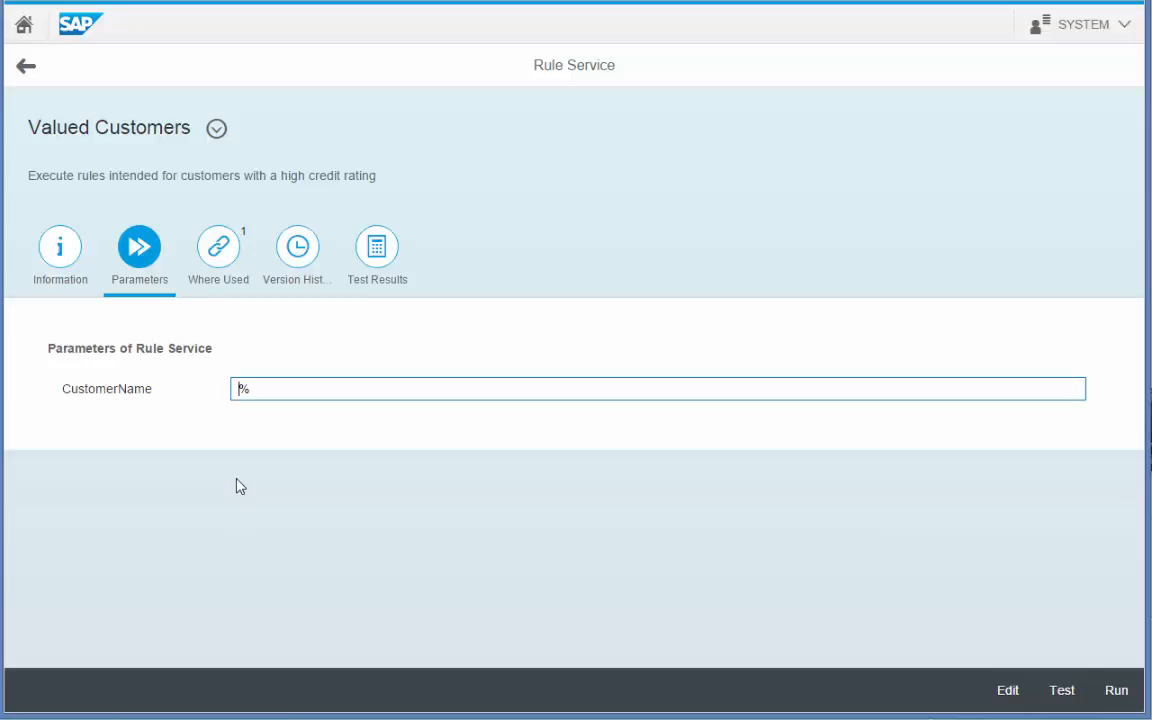
type("J")
left_click(1072, 698)
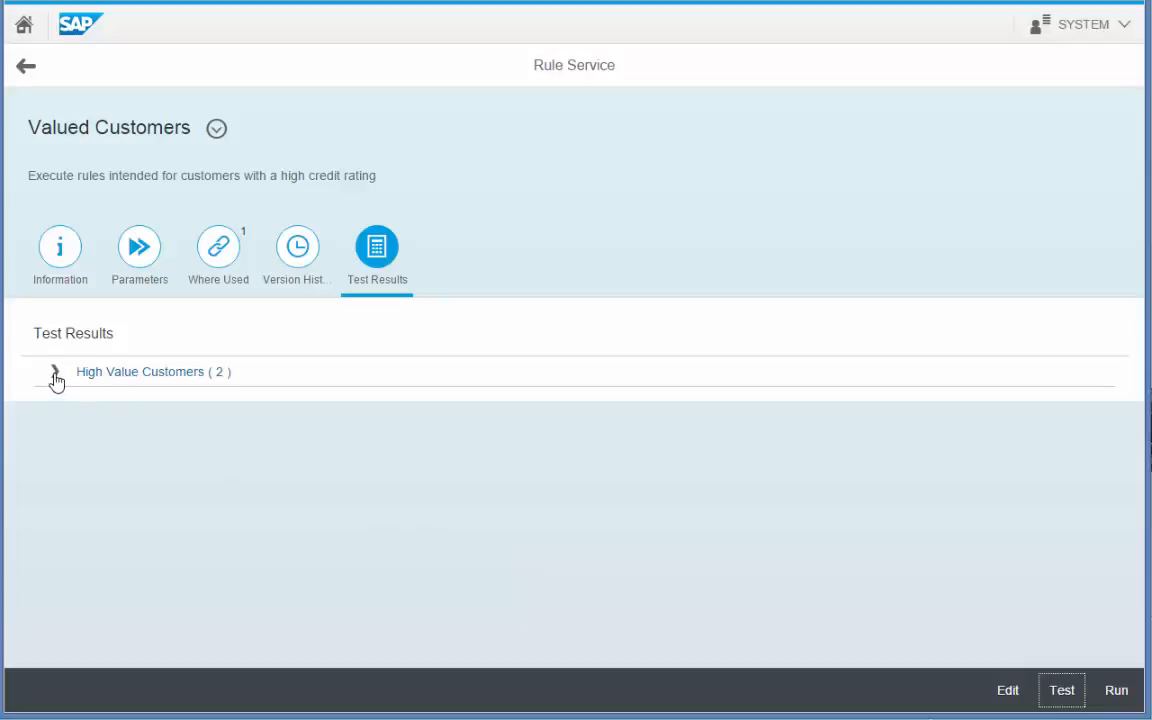
left_click(55, 374)
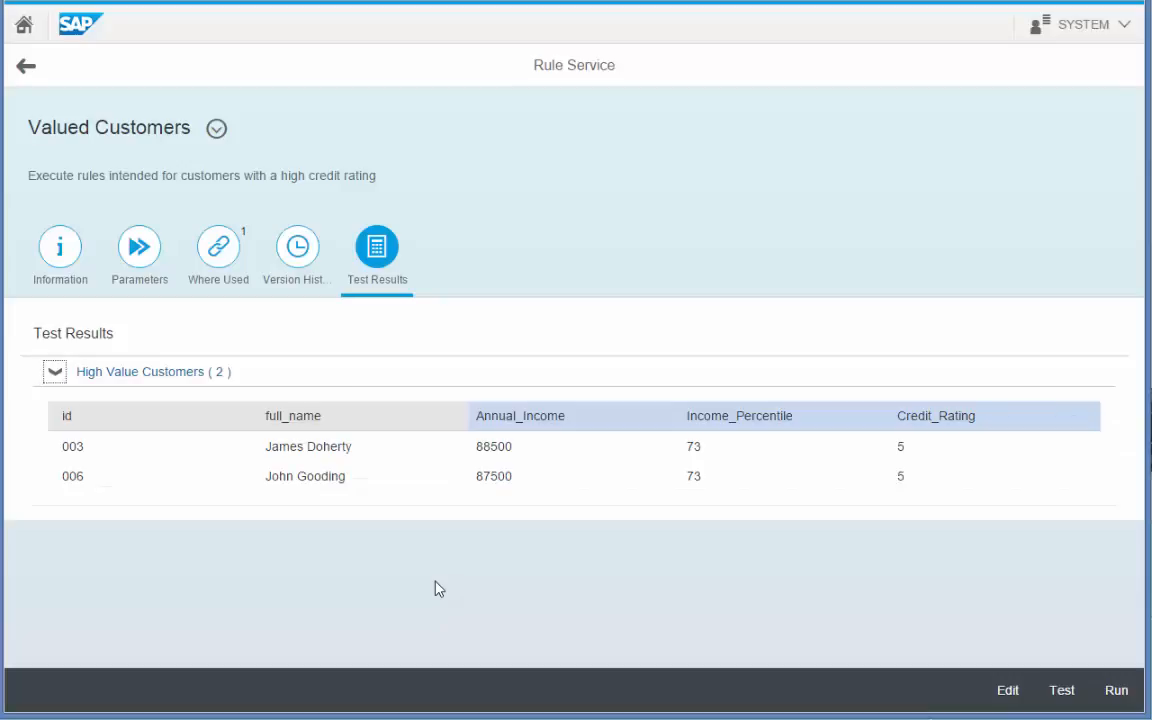
Rerun the test with CustomerName '%C%' and expand the single matching customer.
left_click(132, 252)
double_click(244, 388)
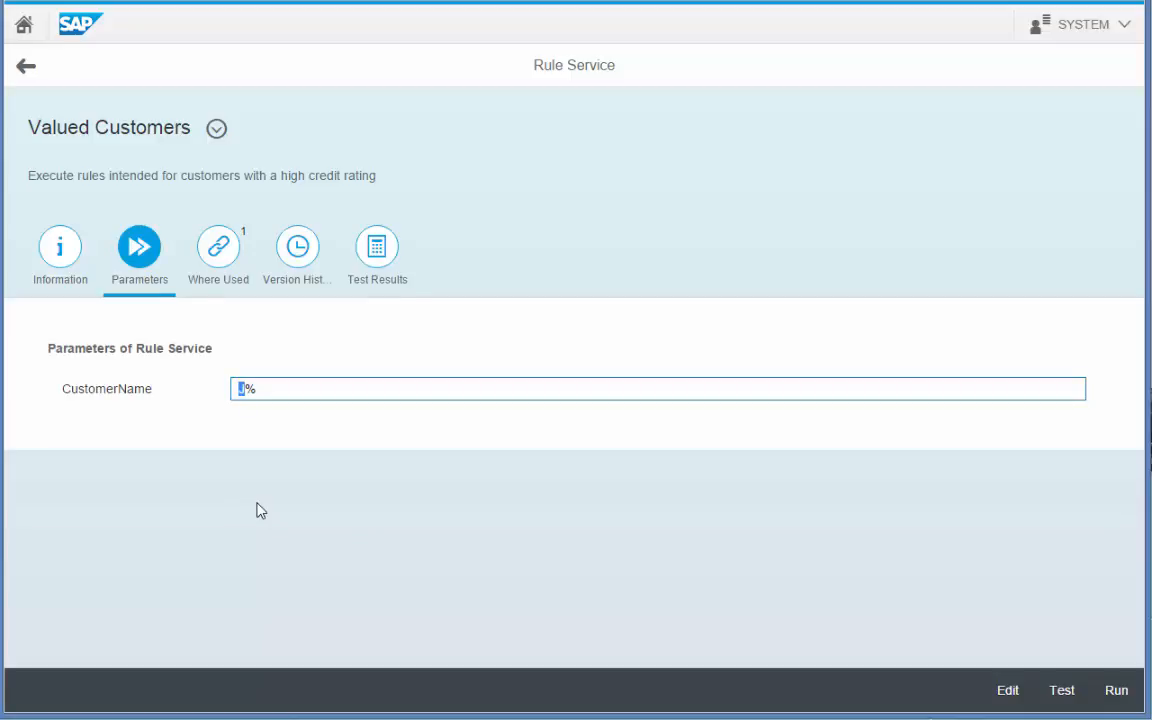
type("%C%")
left_click(1060, 690)
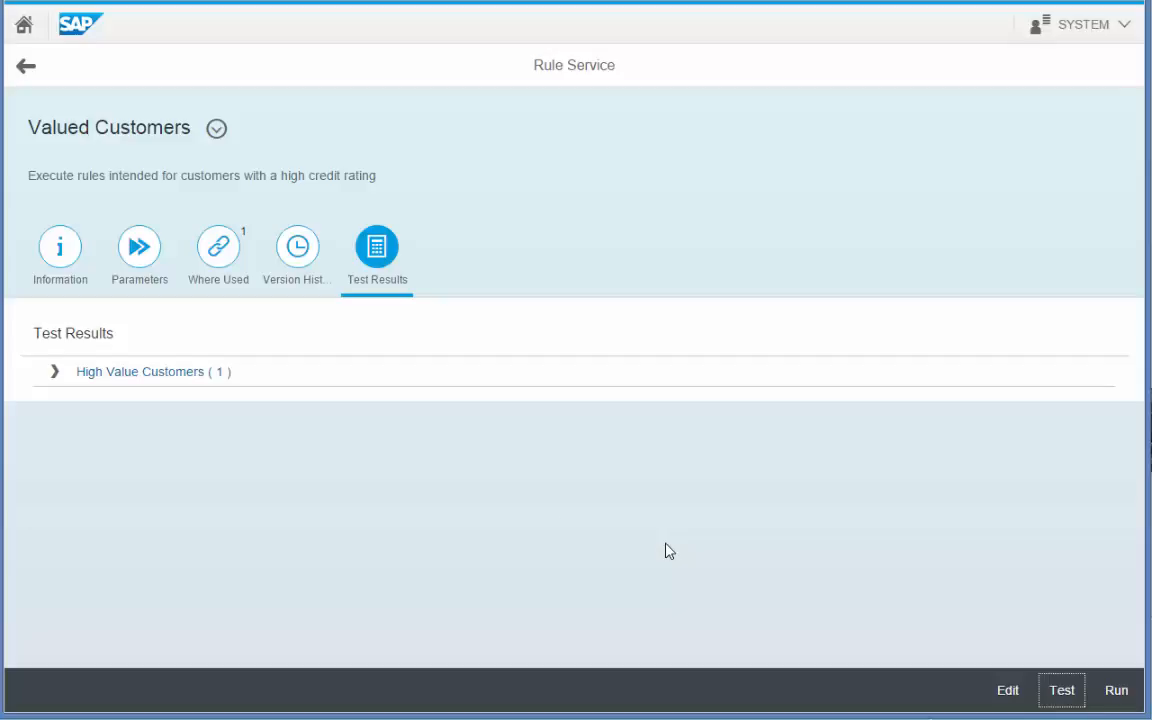
left_click(54, 373)
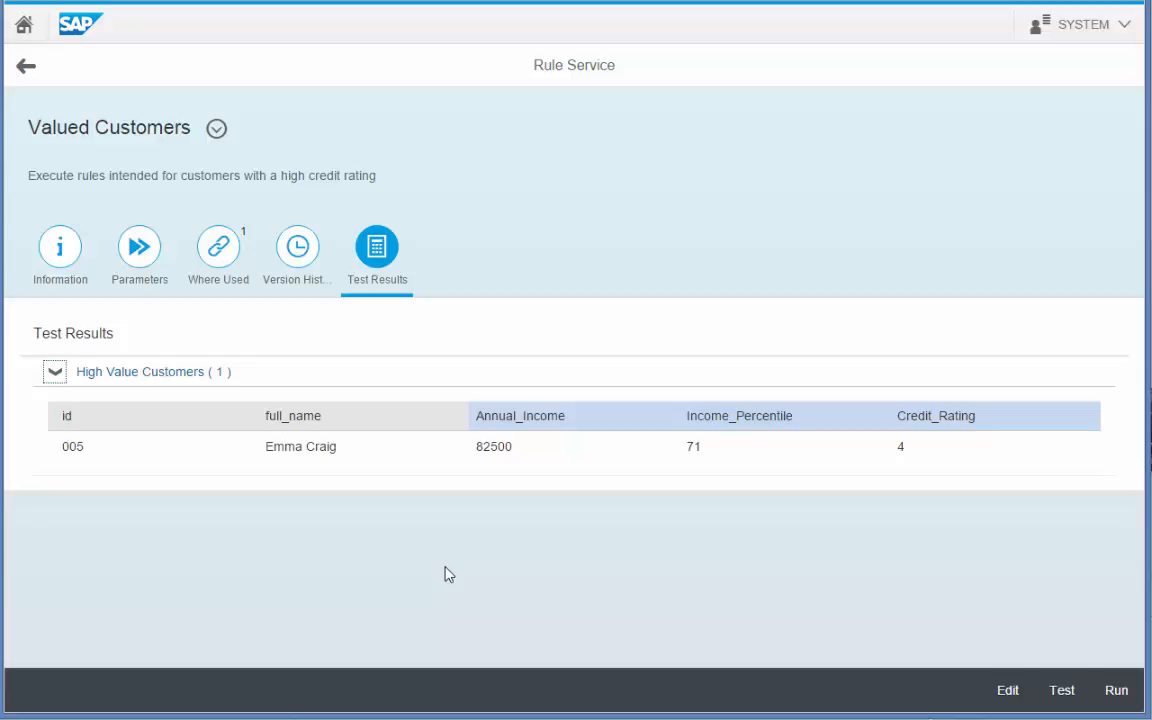
Go back to the launchpad, open the Product List rule service, and start its test.
left_click(31, 74)
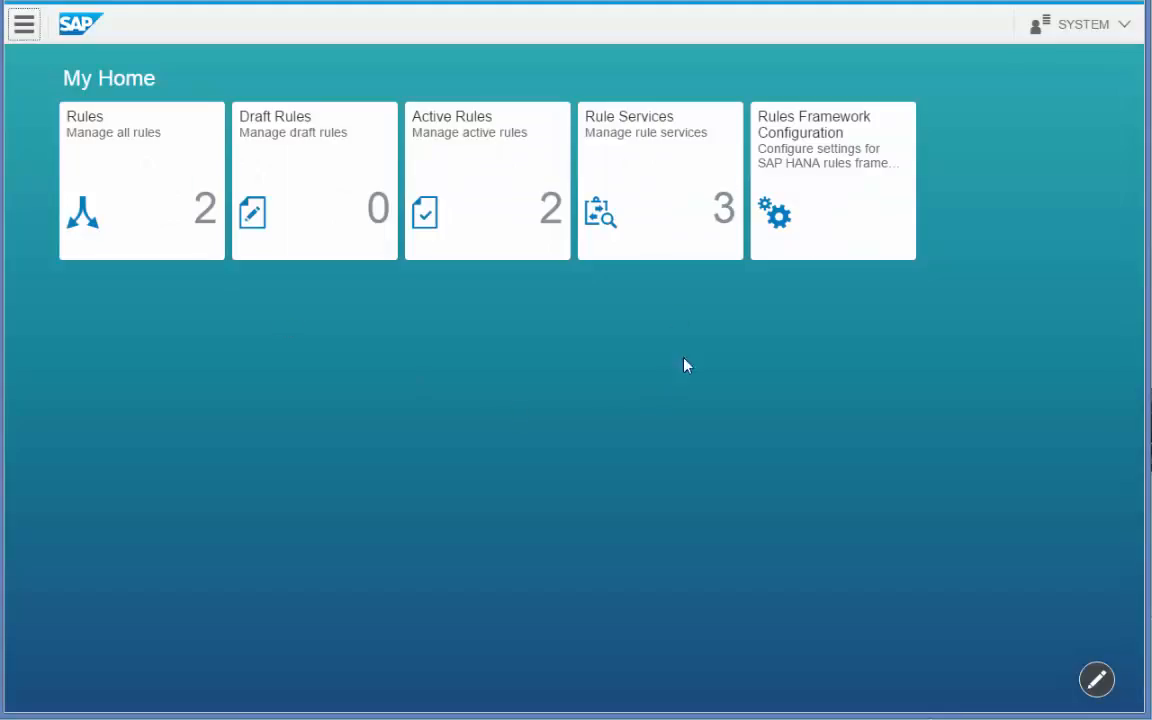
left_click(664, 210)
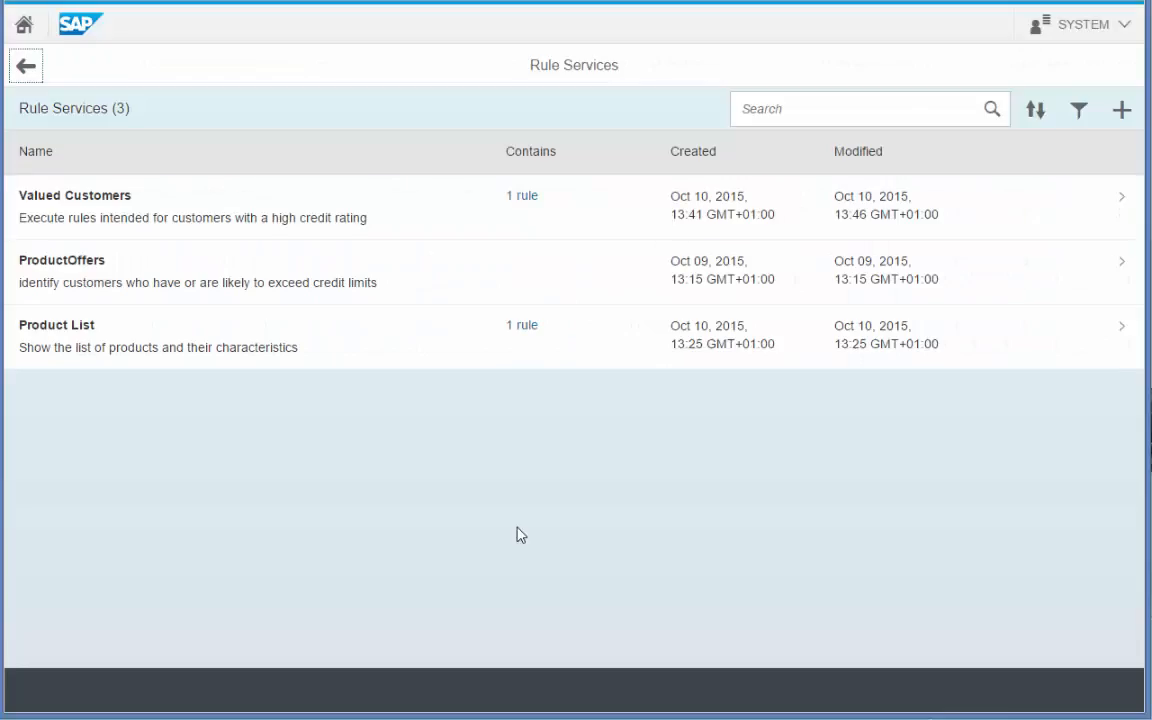
left_click(363, 362)
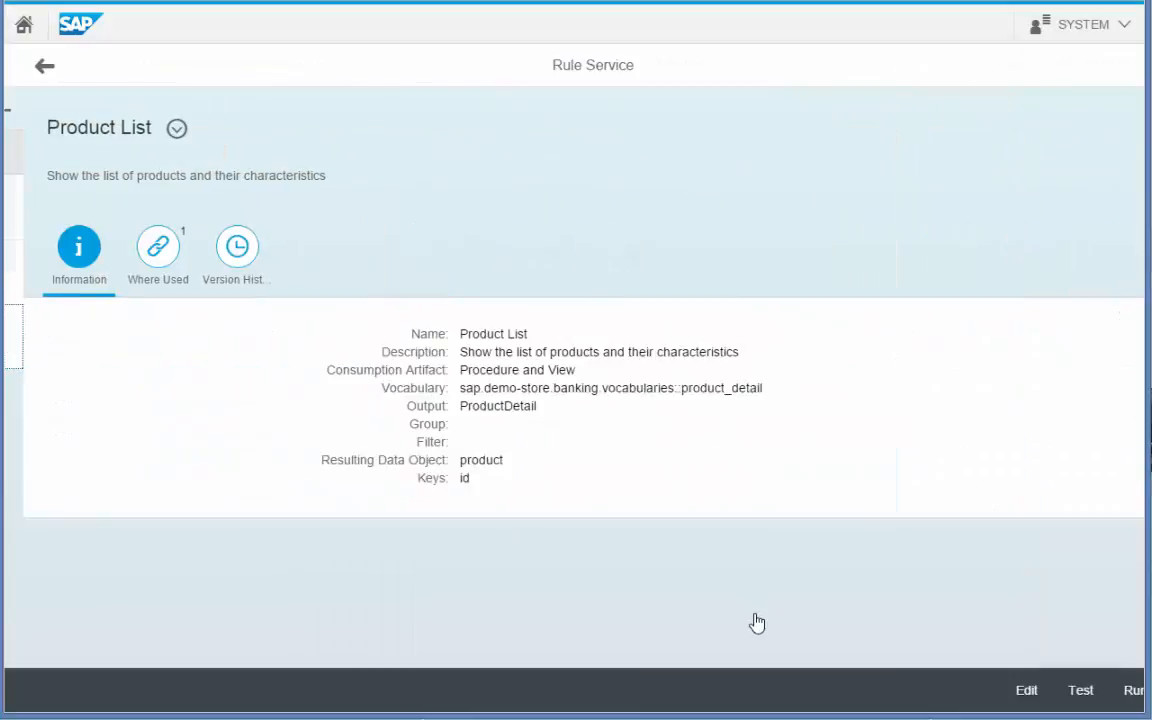
left_click(1064, 690)
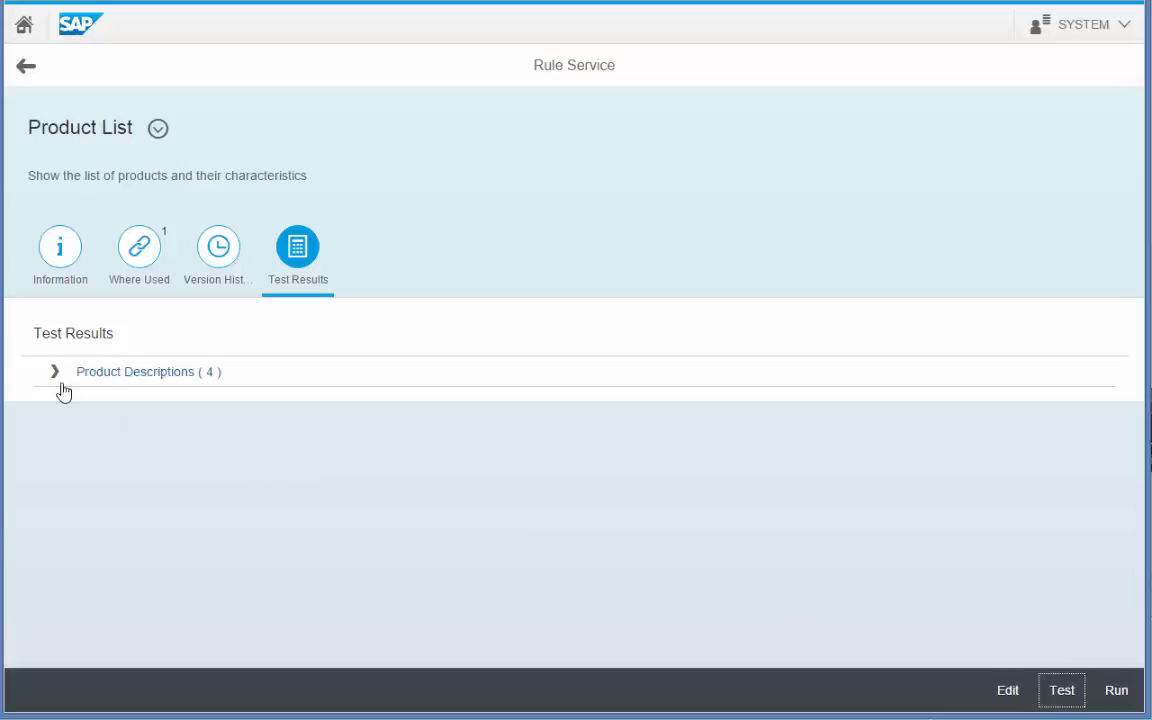
Expand the four stored Product Descriptions, then switch Product List into edit mode.
left_click(56, 376)
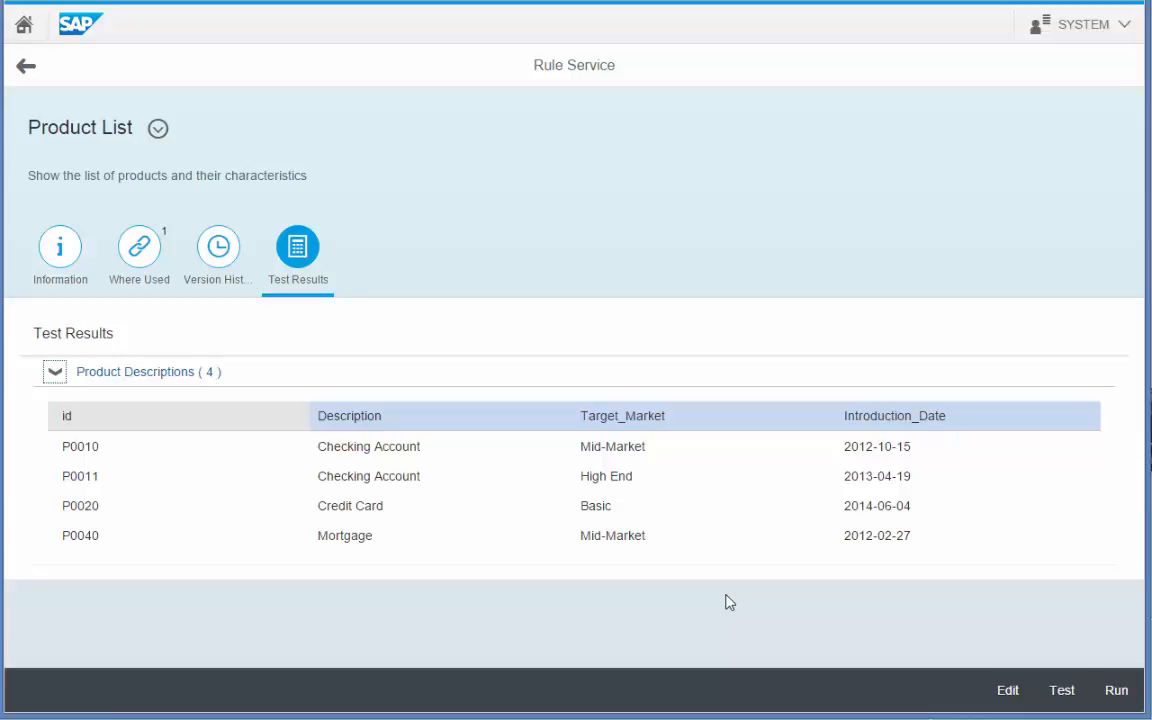
left_click(1012, 691)
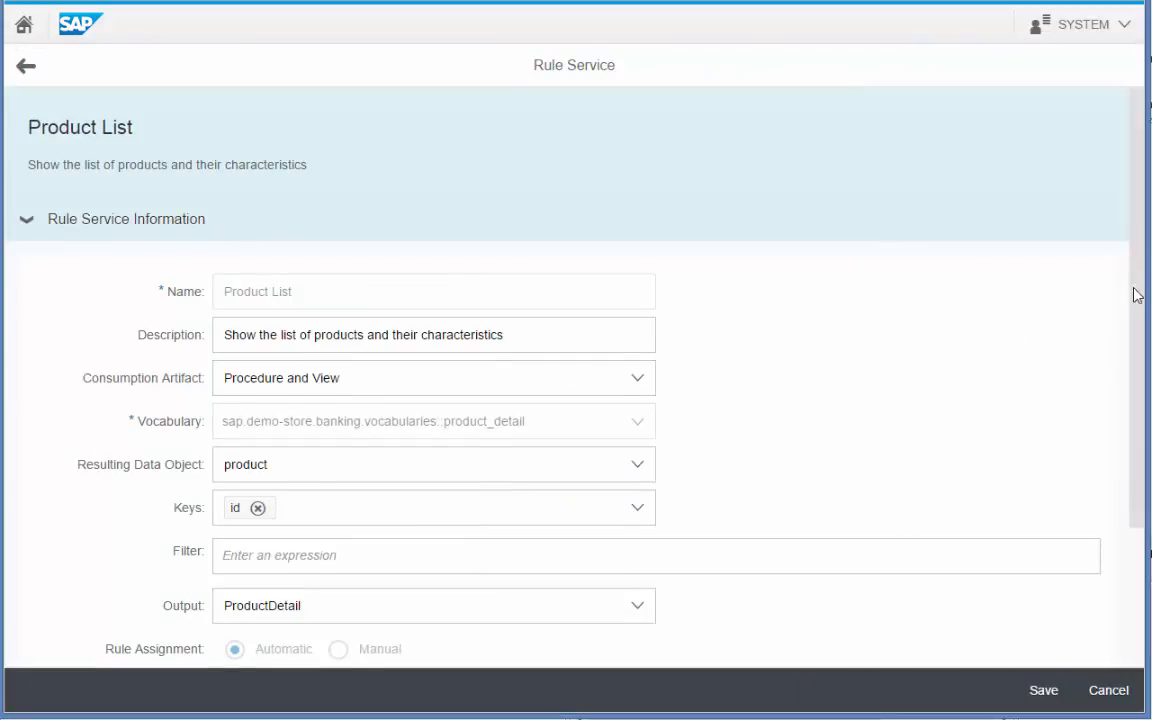
left_click_drag(1137, 297, 1137, 440)
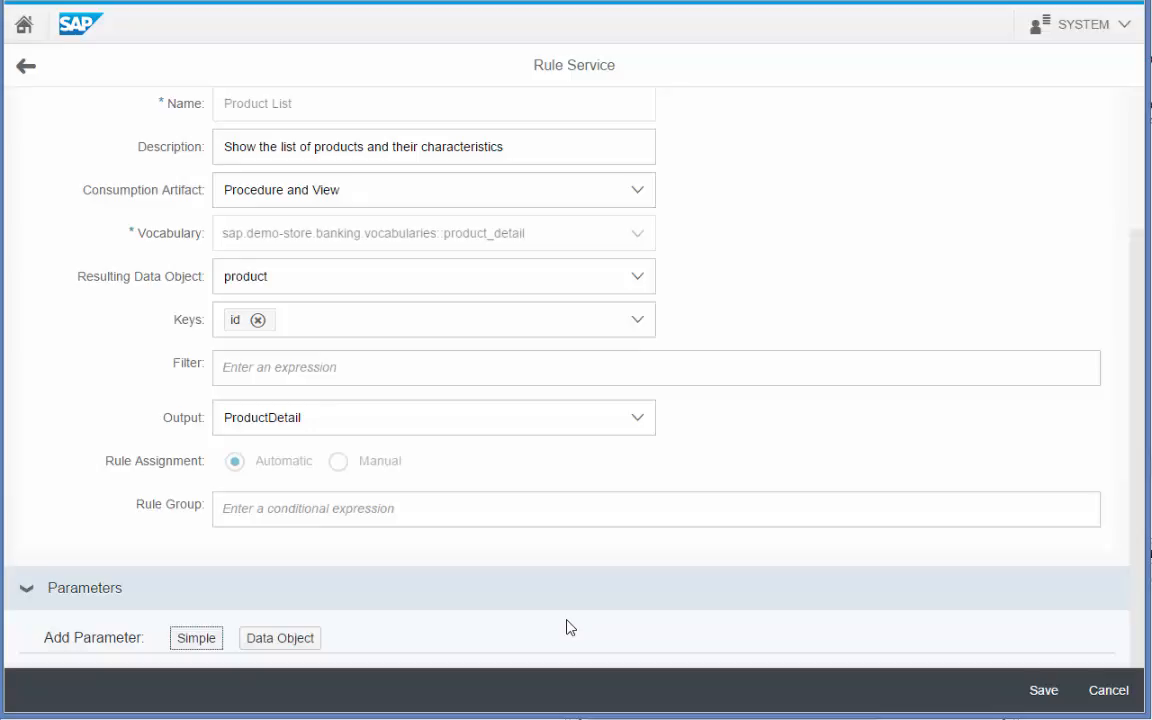
Add a product-based data object parameter named ProductParams with id marked as identifier.
left_click(289, 643)
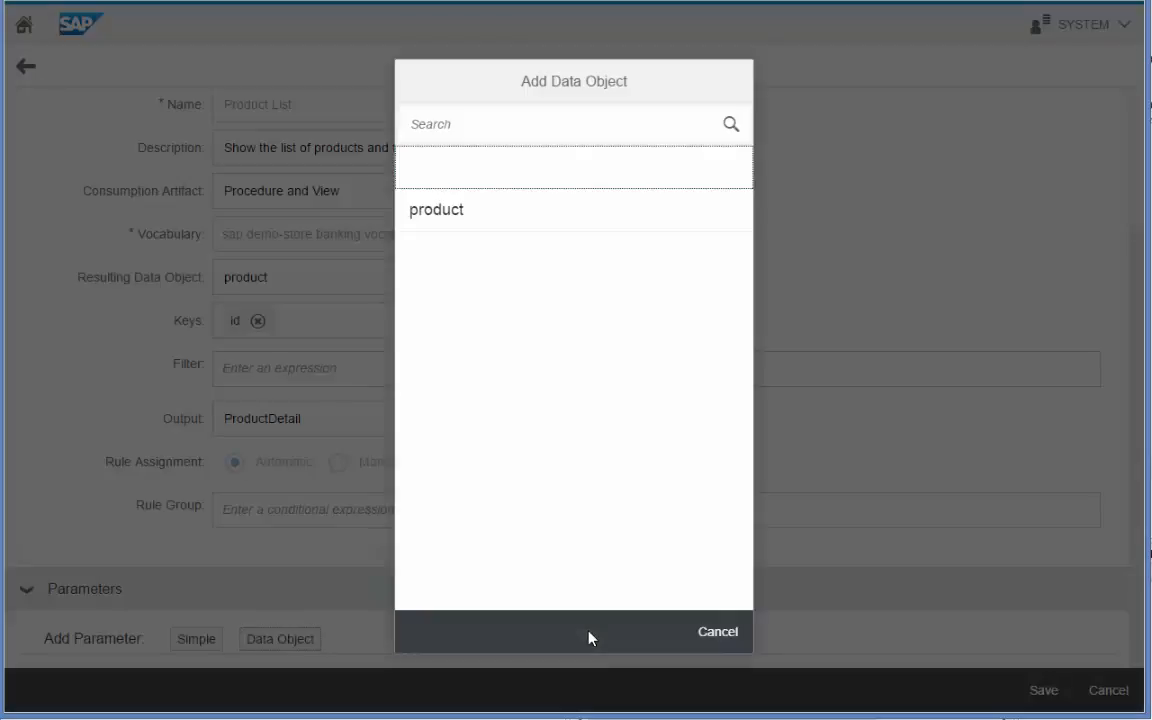
left_click(502, 226)
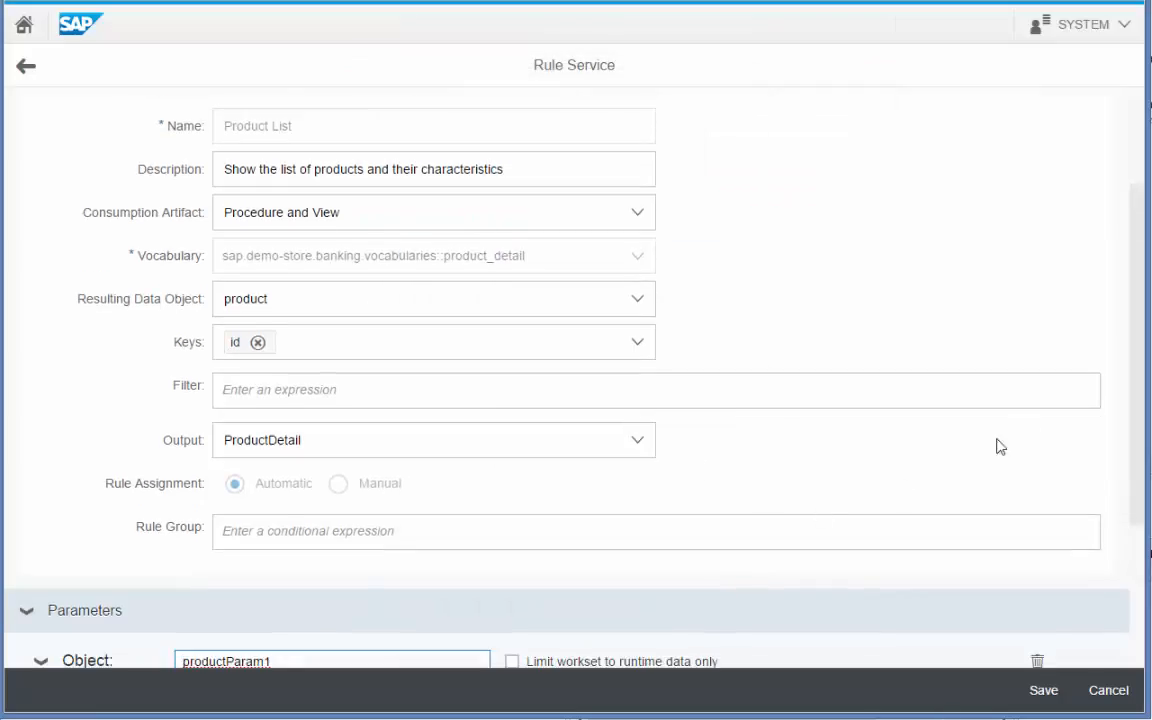
left_click_drag(1137, 352, 1139, 617)
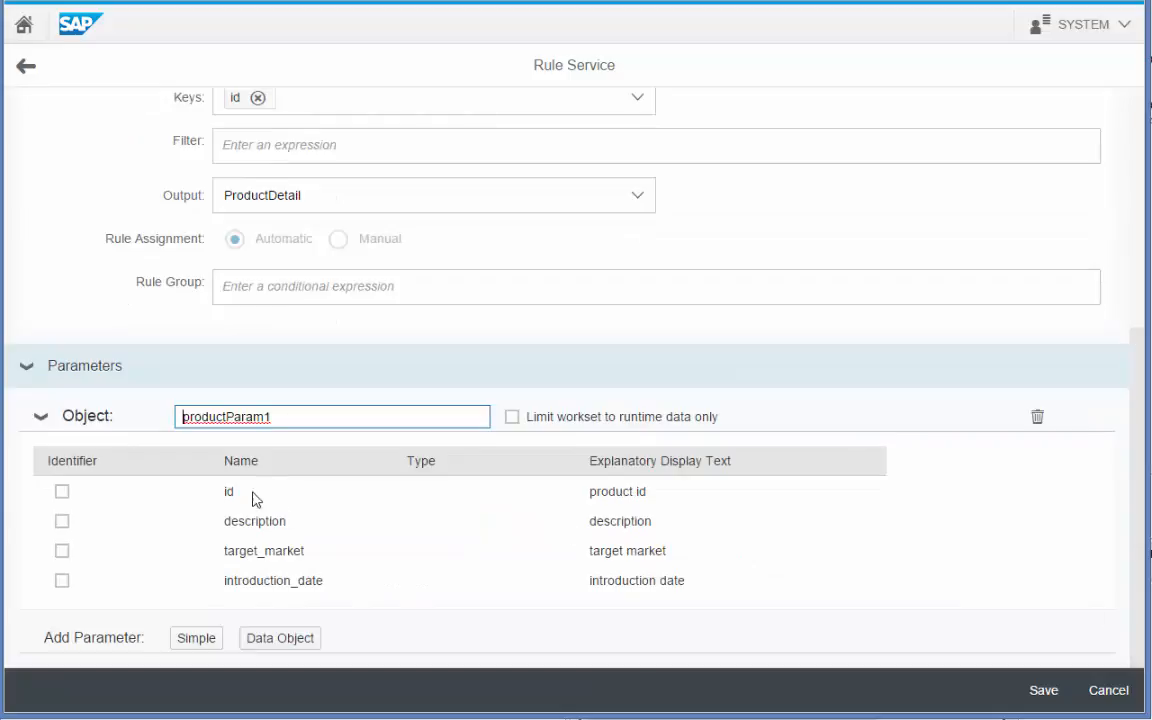
left_click_drag(311, 418, 147, 424)
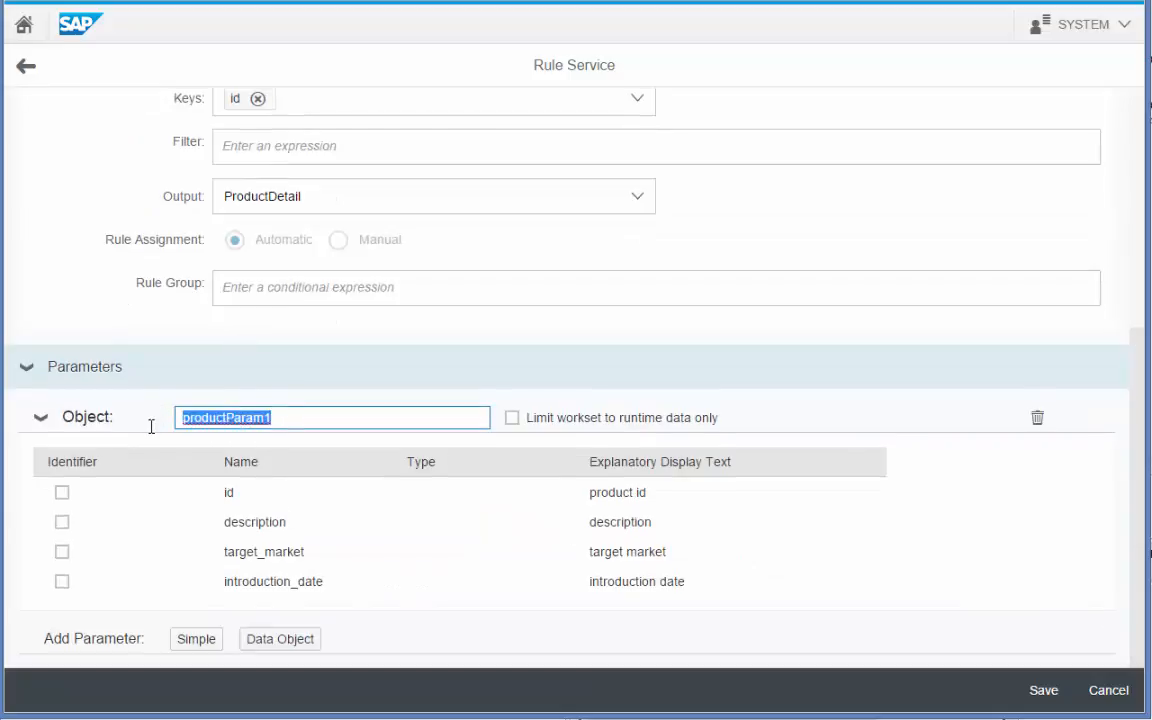
type("Product")
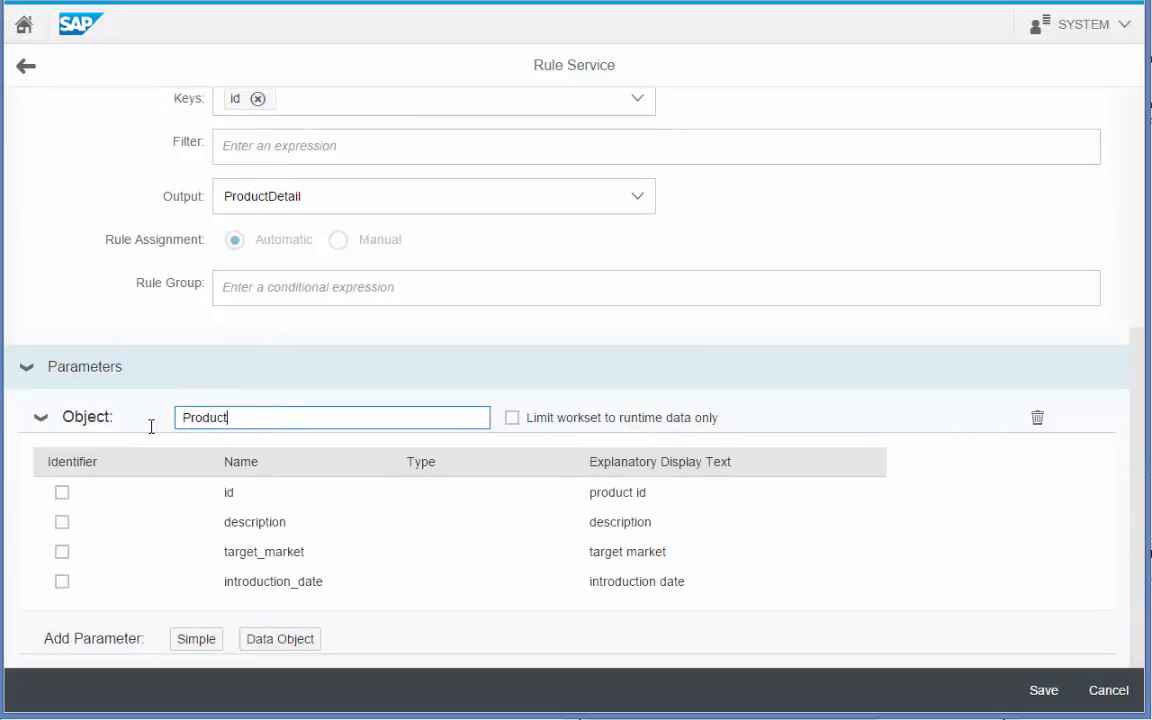
type("Params")
left_click(62, 492)
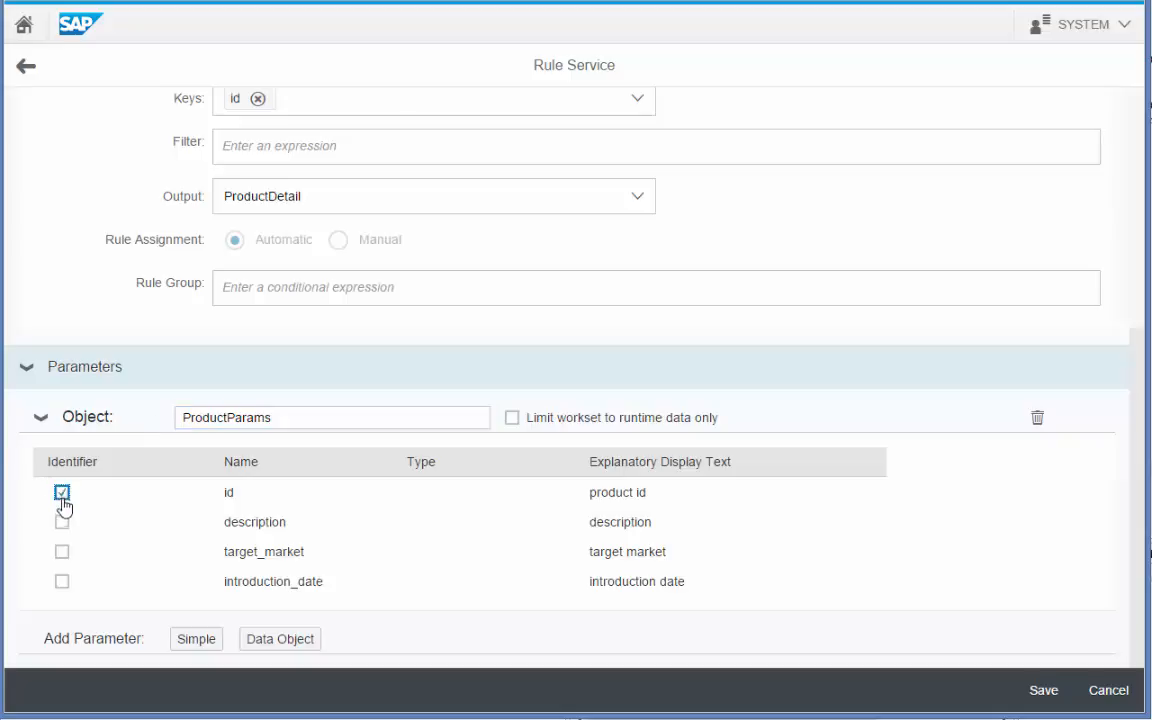
Mark description as an identifier, save Product List, and return to the rule services list.
left_click(62, 522)
left_click(1047, 702)
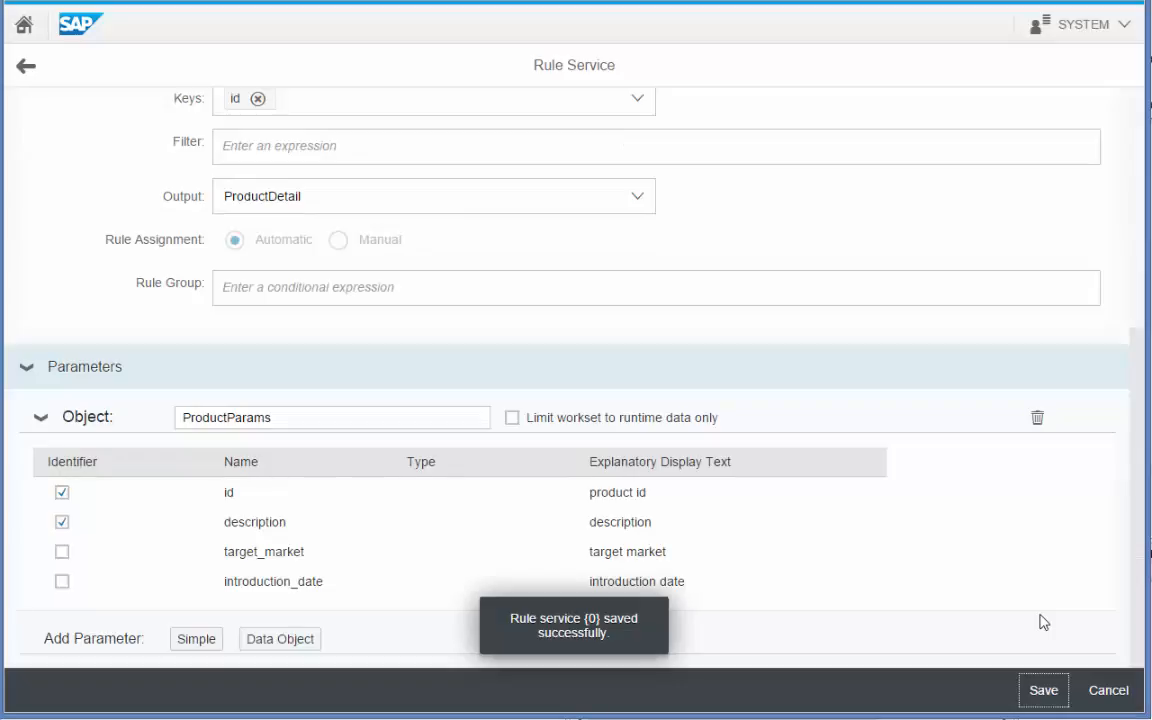
left_click(23, 69)
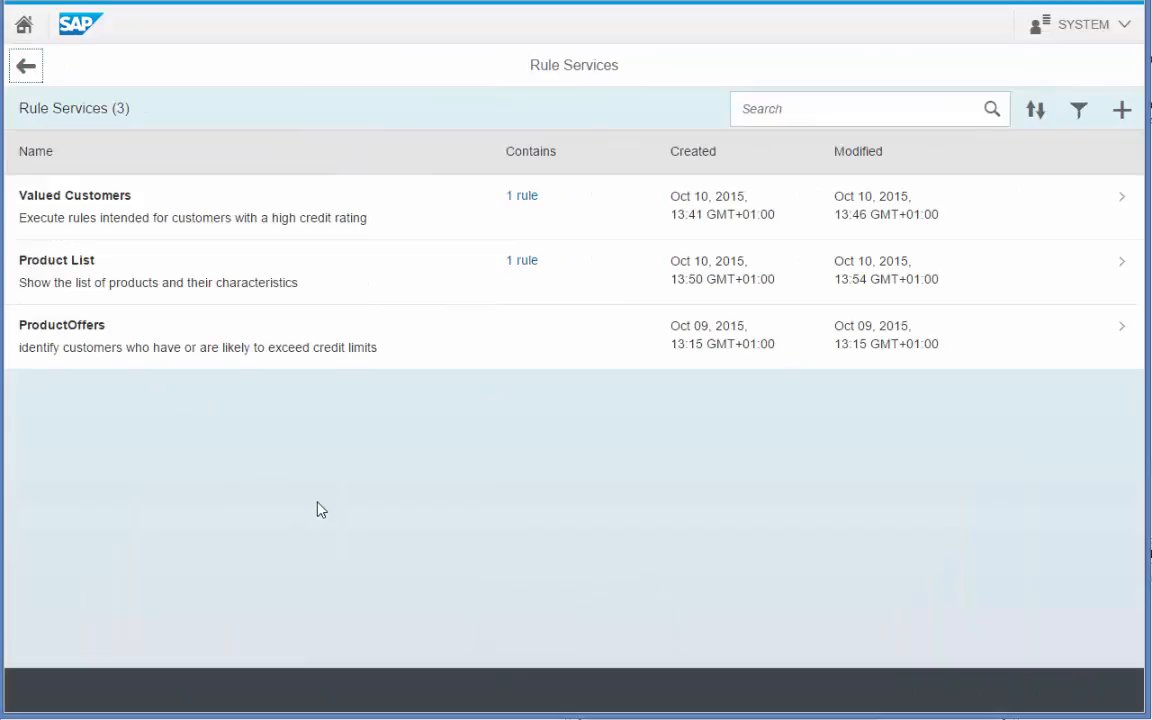
In Product List's test, enter P0010, Checking Account, Basic in ProductParams 0 and add row 1.
left_click(422, 298)
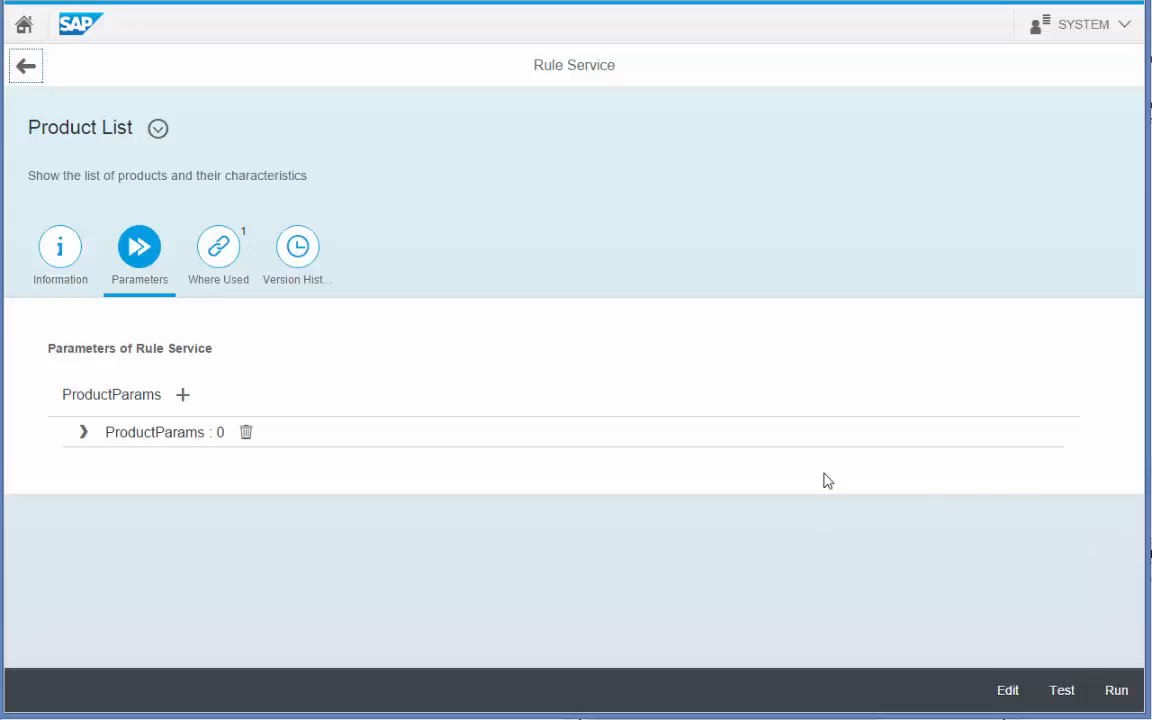
left_click(84, 435)
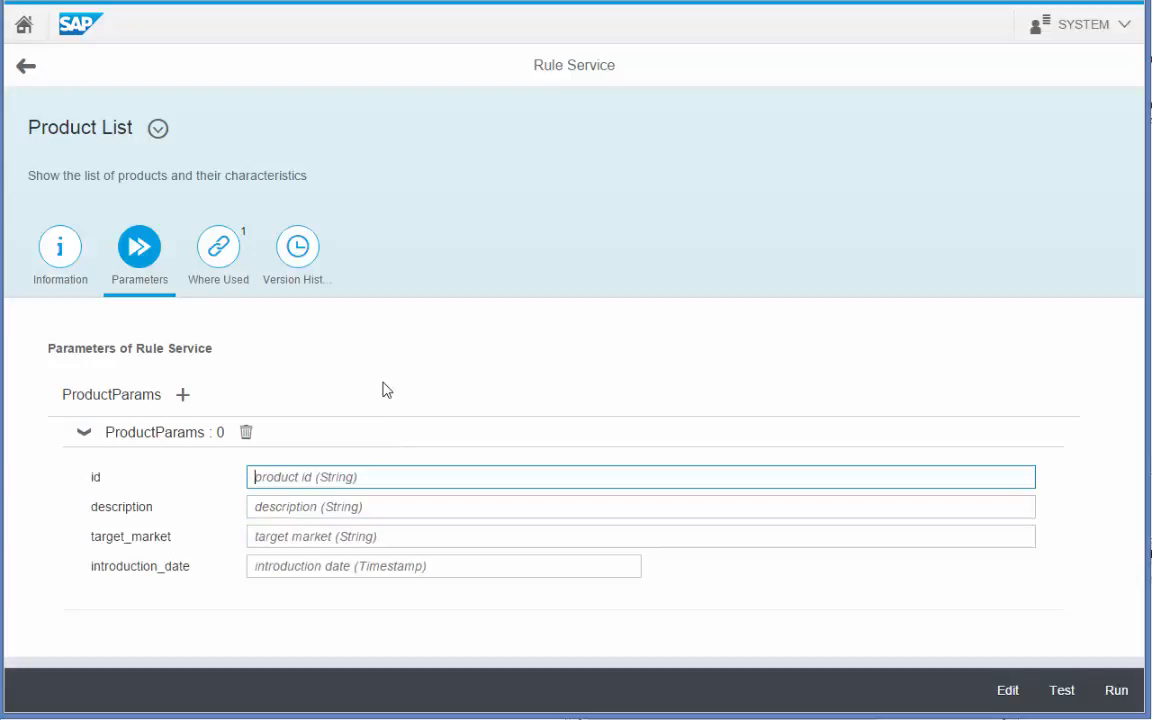
type("P0010")
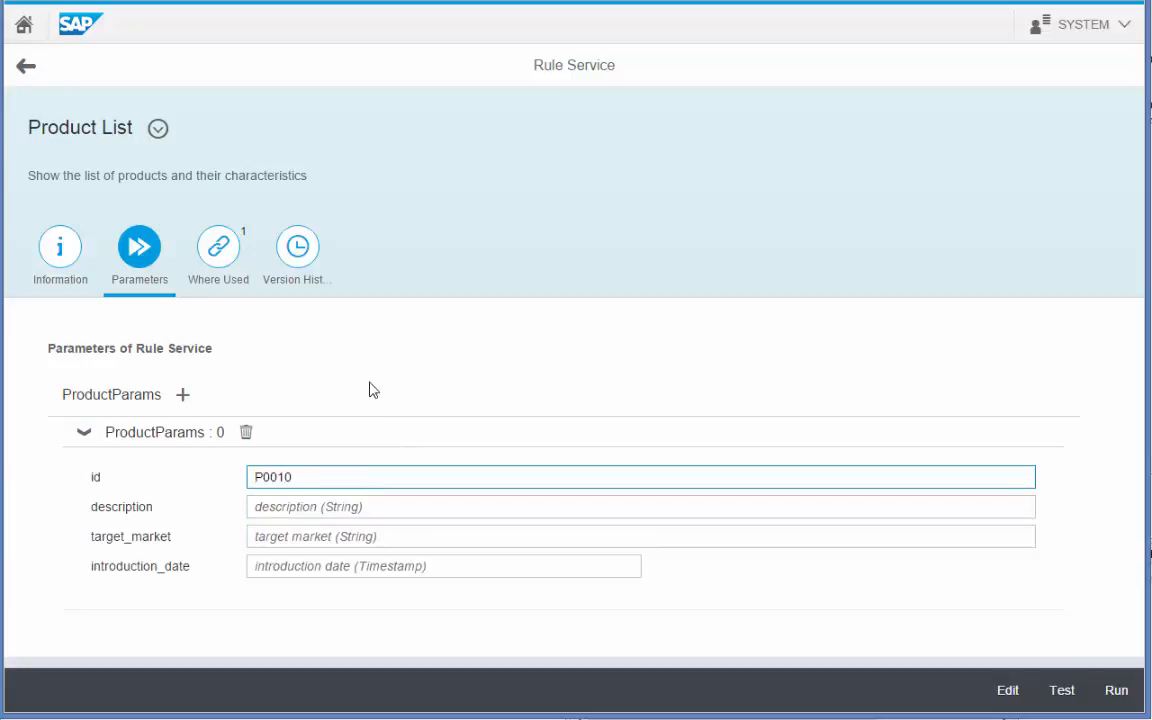
left_click(283, 507)
type("Checking A")
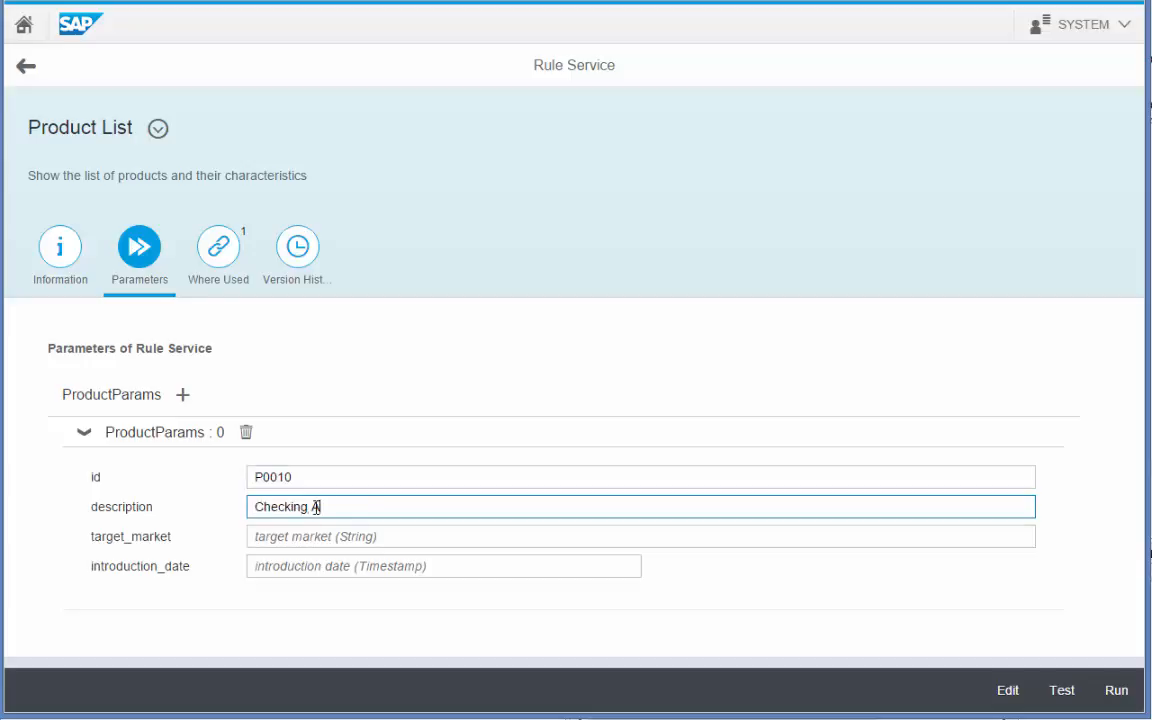
type("ccount")
left_click(306, 536)
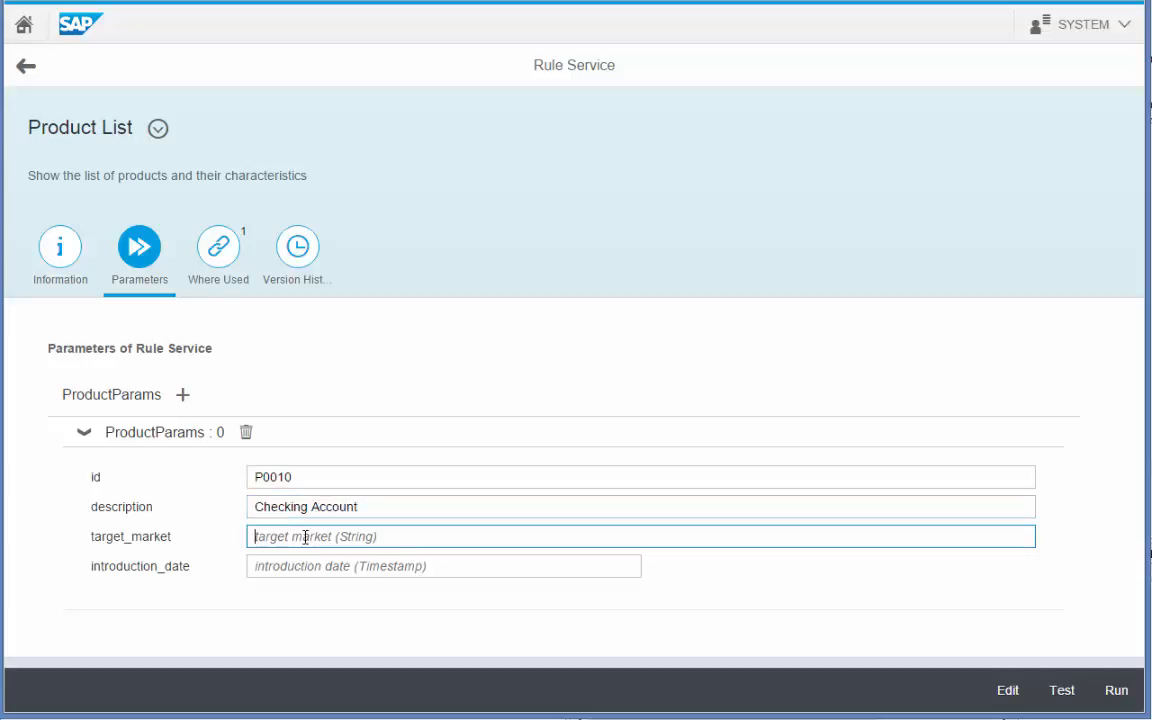
type("Basic")
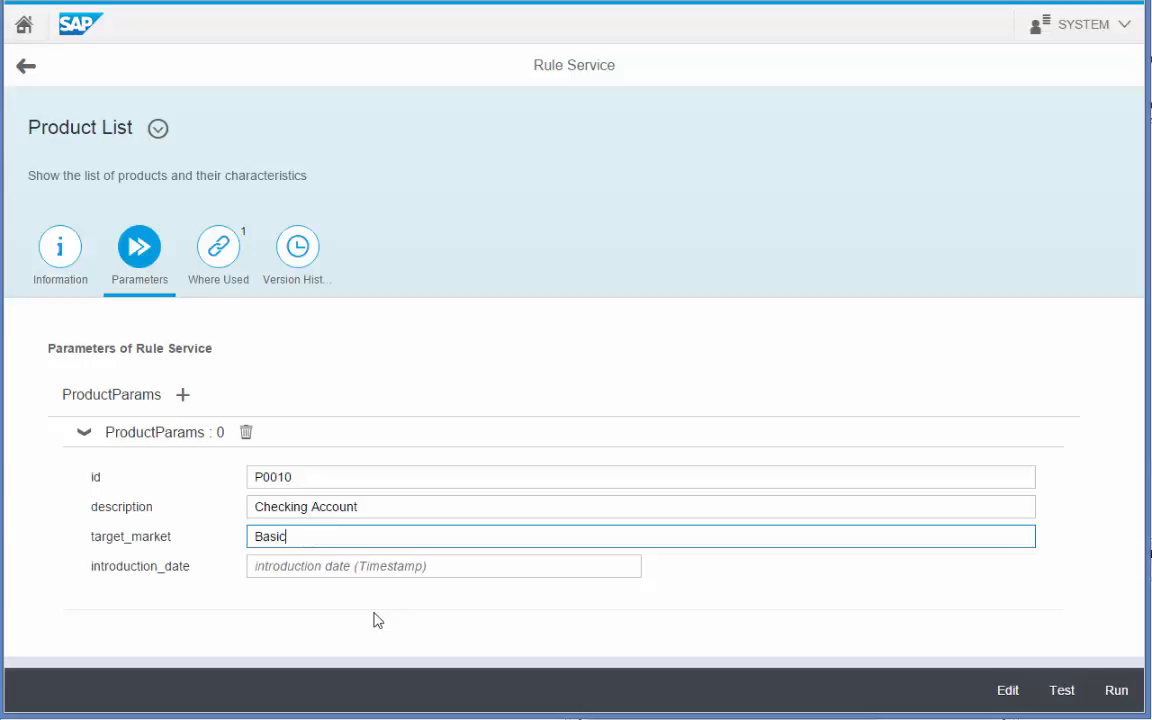
left_click(183, 396)
Fill ProductParams 1 with P0040, Loan, Low Income, Oct 10, 2015, 1:55 PM, and run the test.
left_click(84, 464)
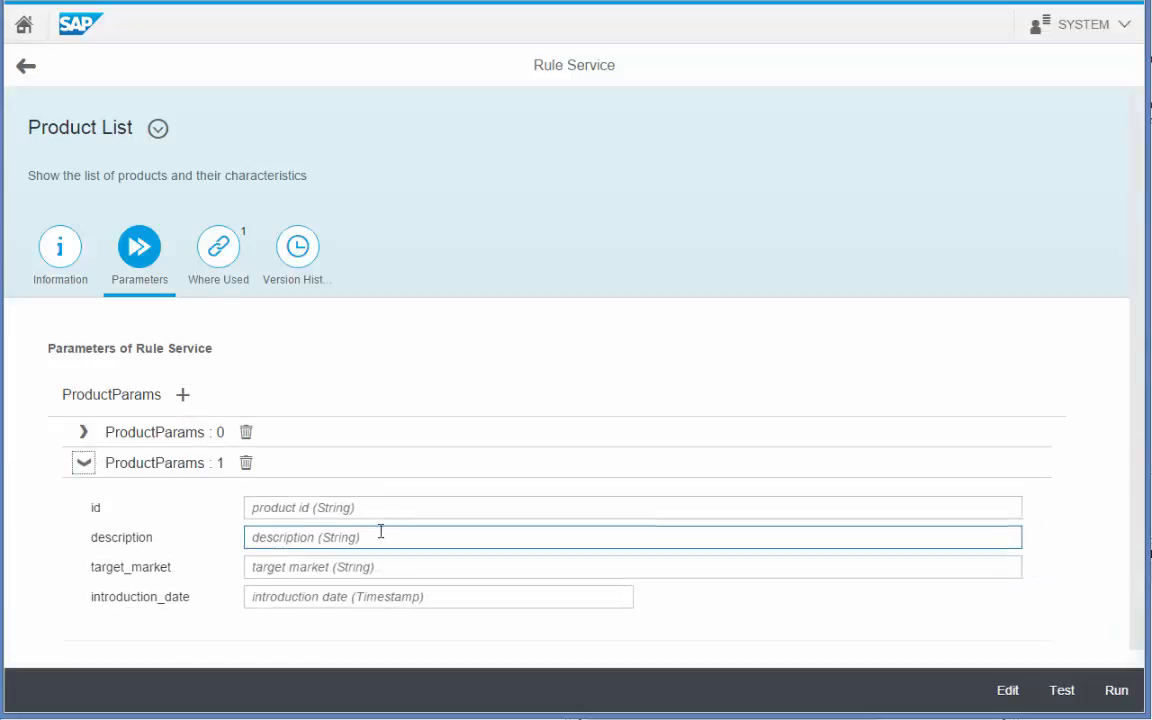
left_click(323, 507)
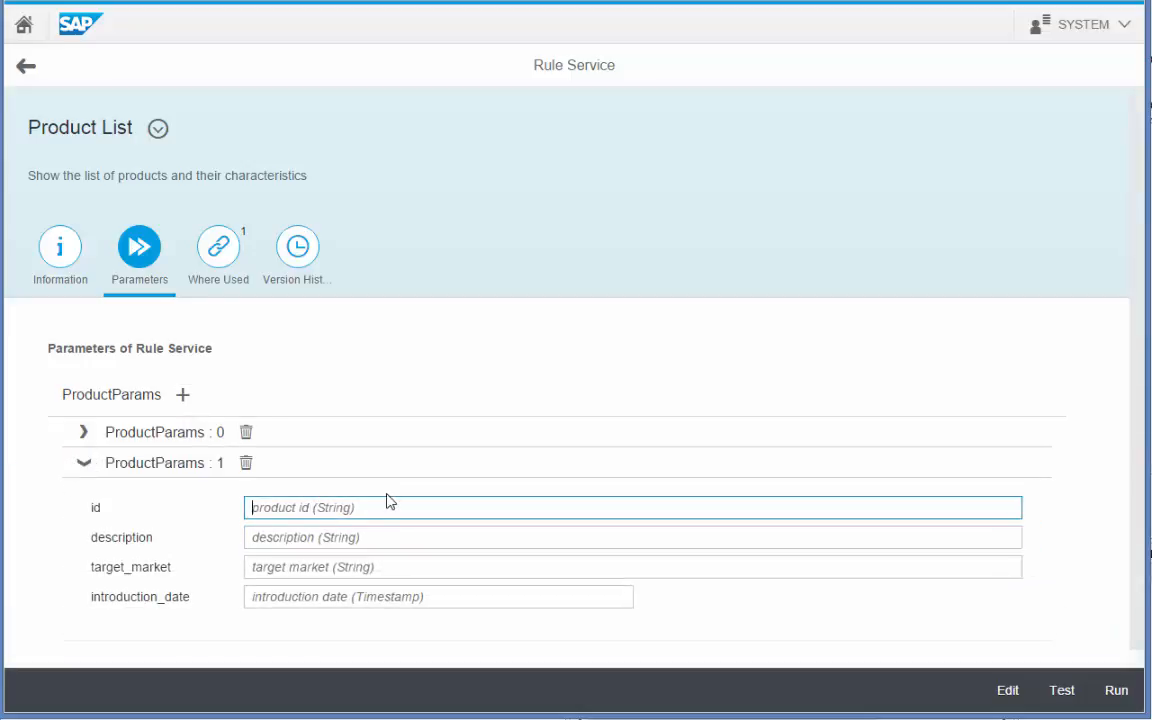
type("P0040")
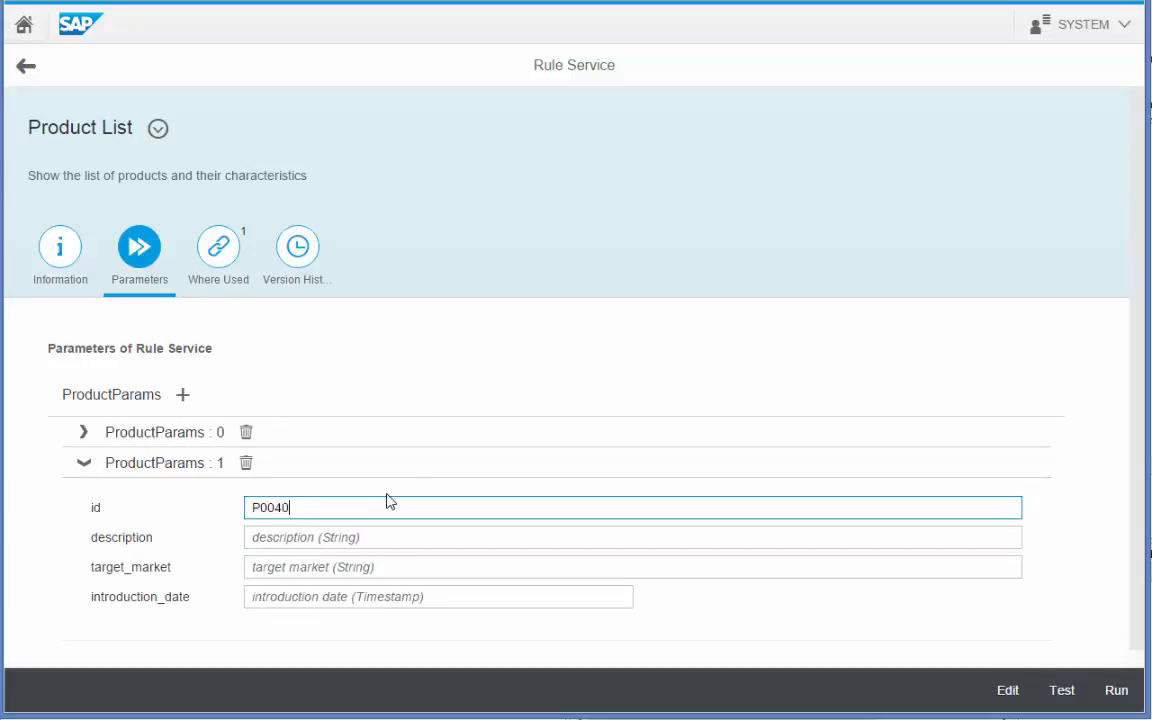
left_click(370, 539)
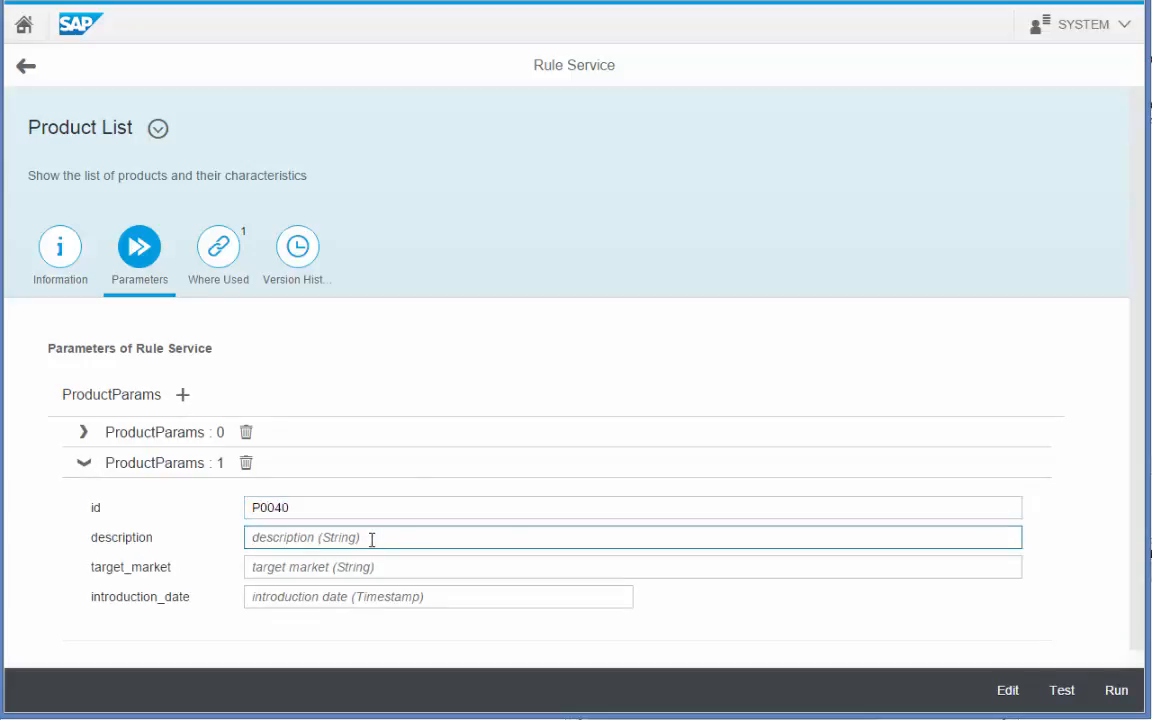
type("Loan")
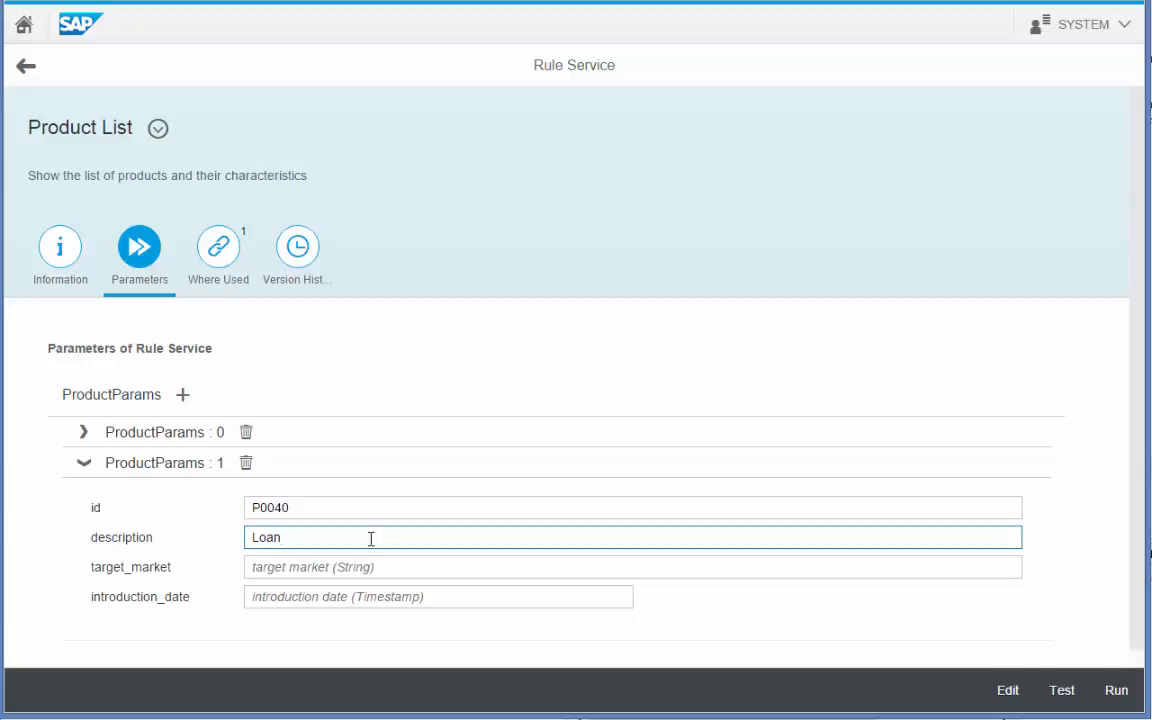
left_click(314, 562)
type("Lo")
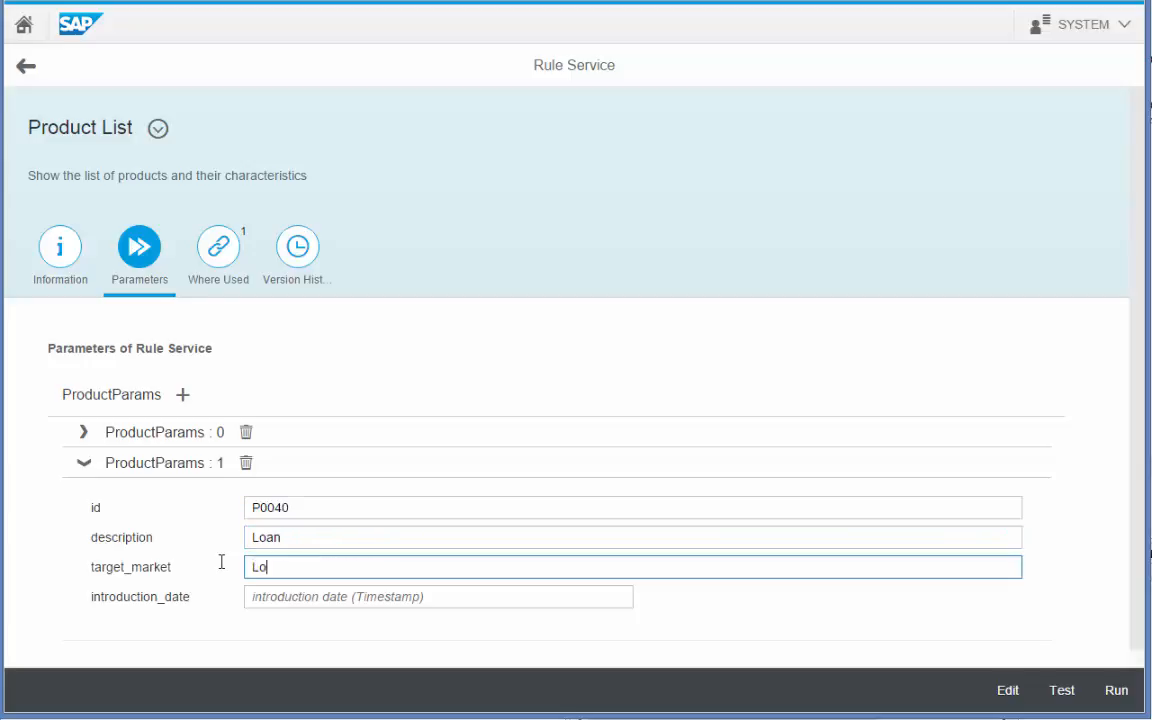
type("w Income")
left_click(258, 600)
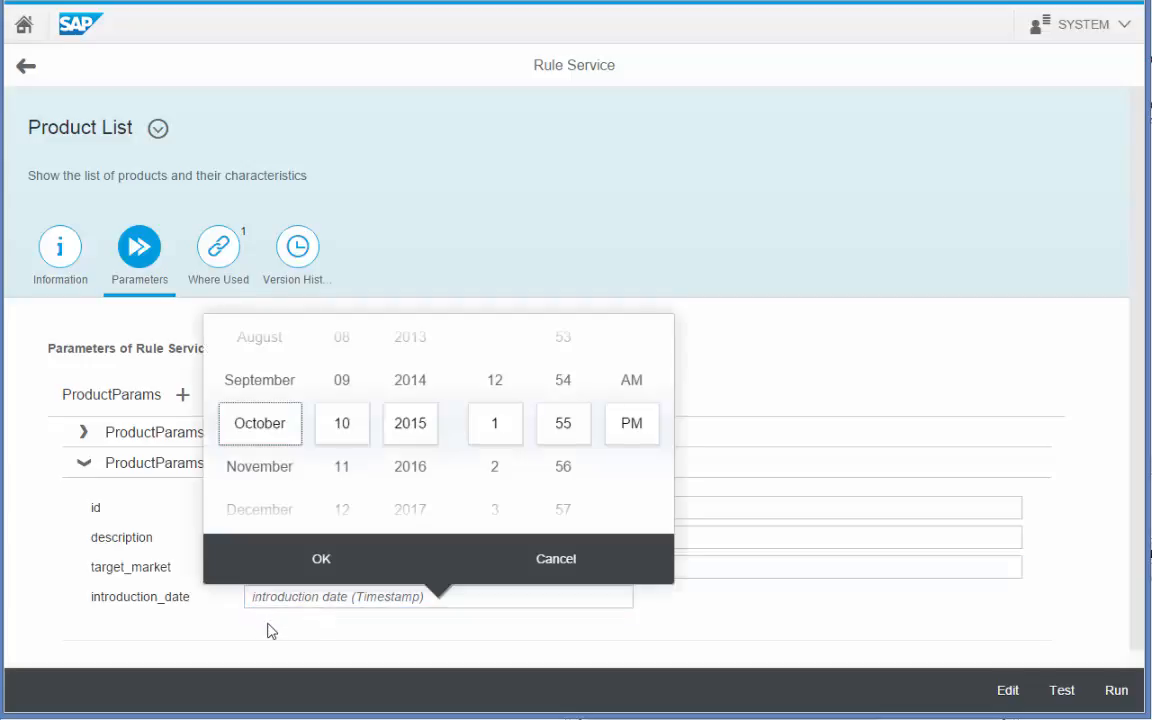
left_click(333, 570)
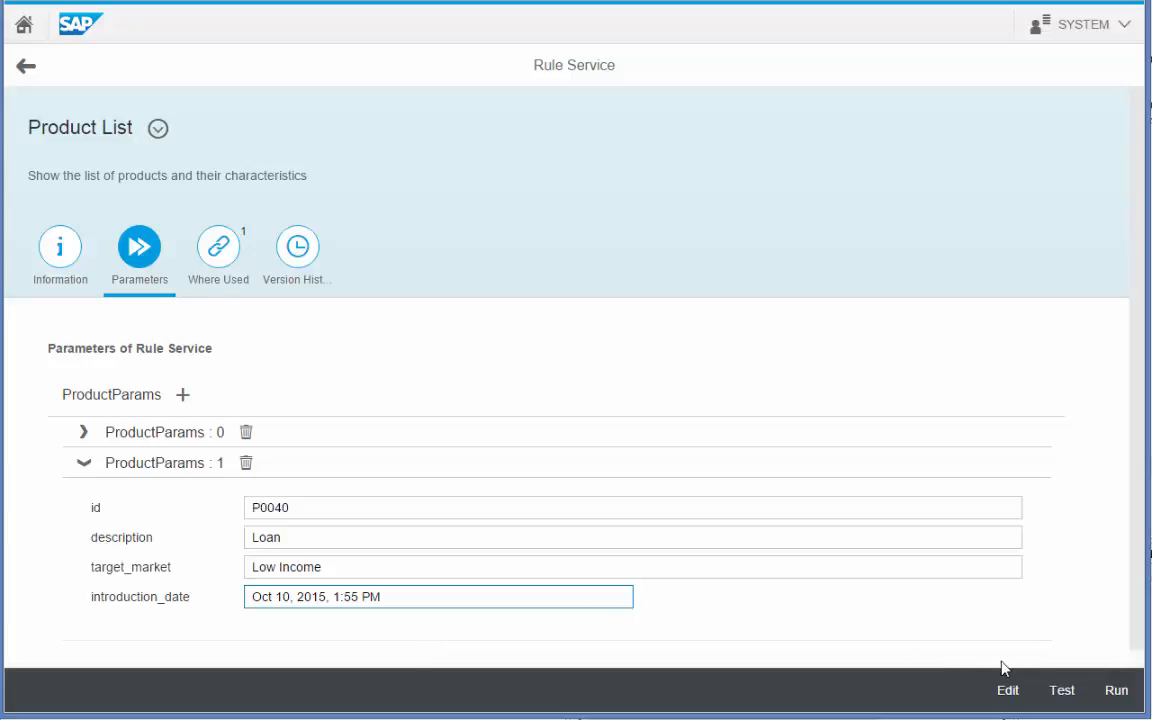
left_click(1068, 694)
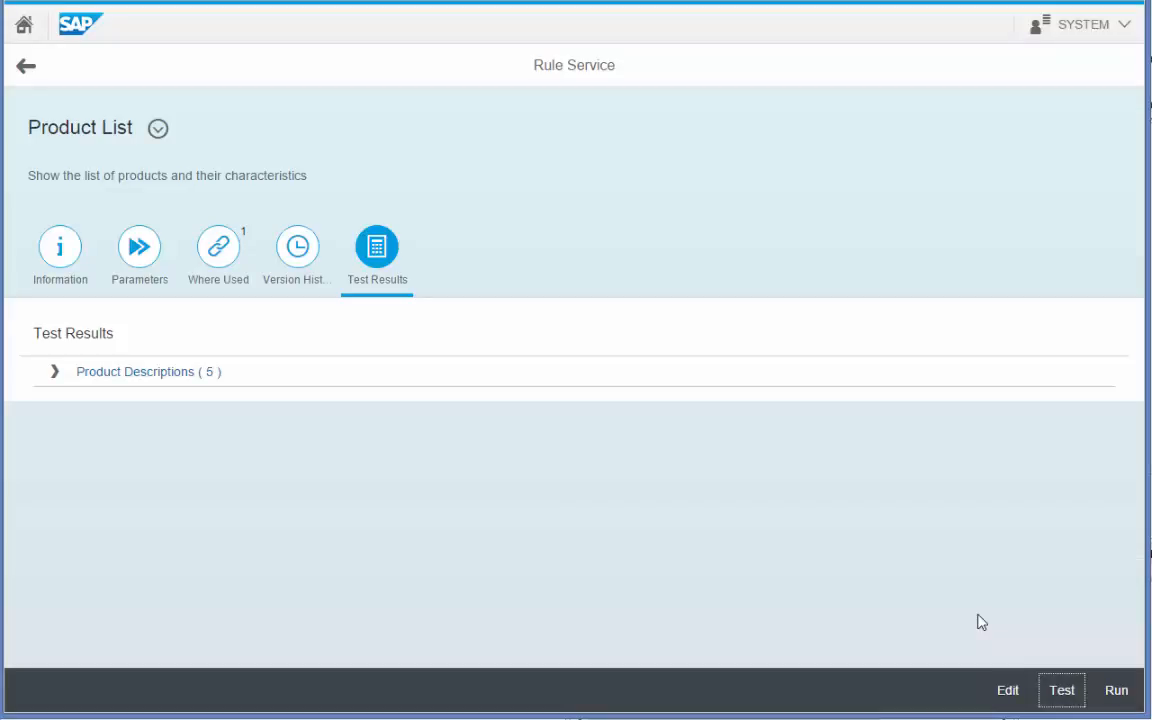
Inspect the five returned products, including Loan and Mortgage, then delete ProductParams row 1.
left_click(54, 372)
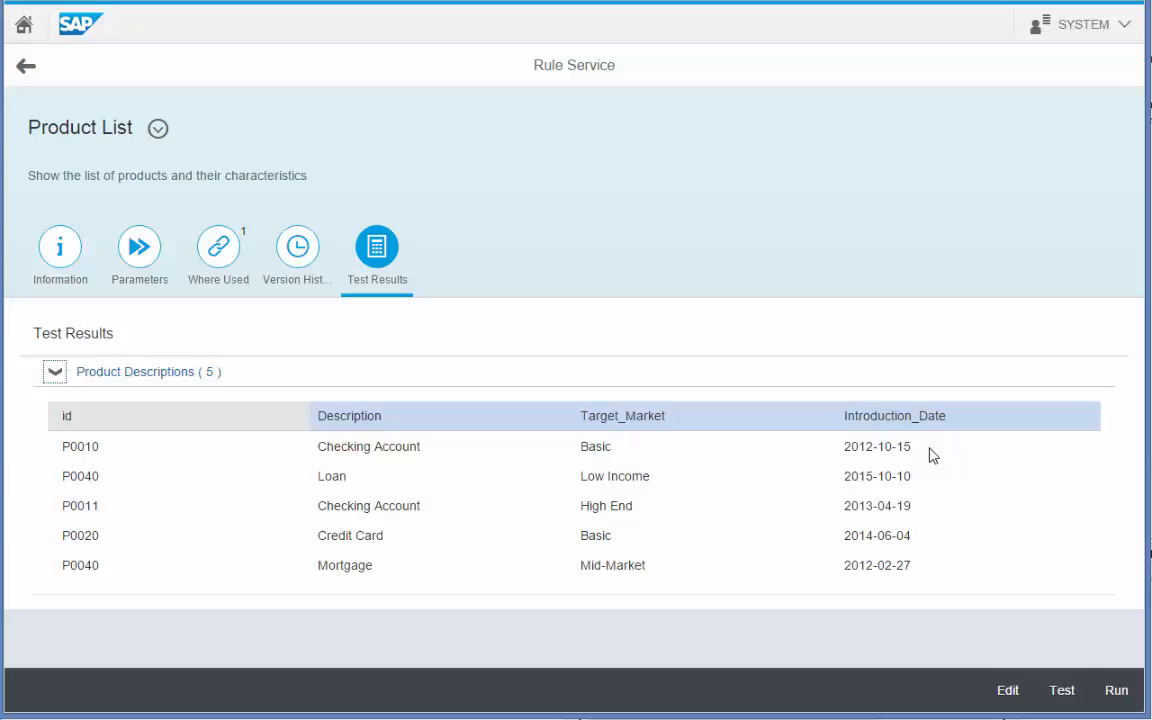
left_click(910, 478)
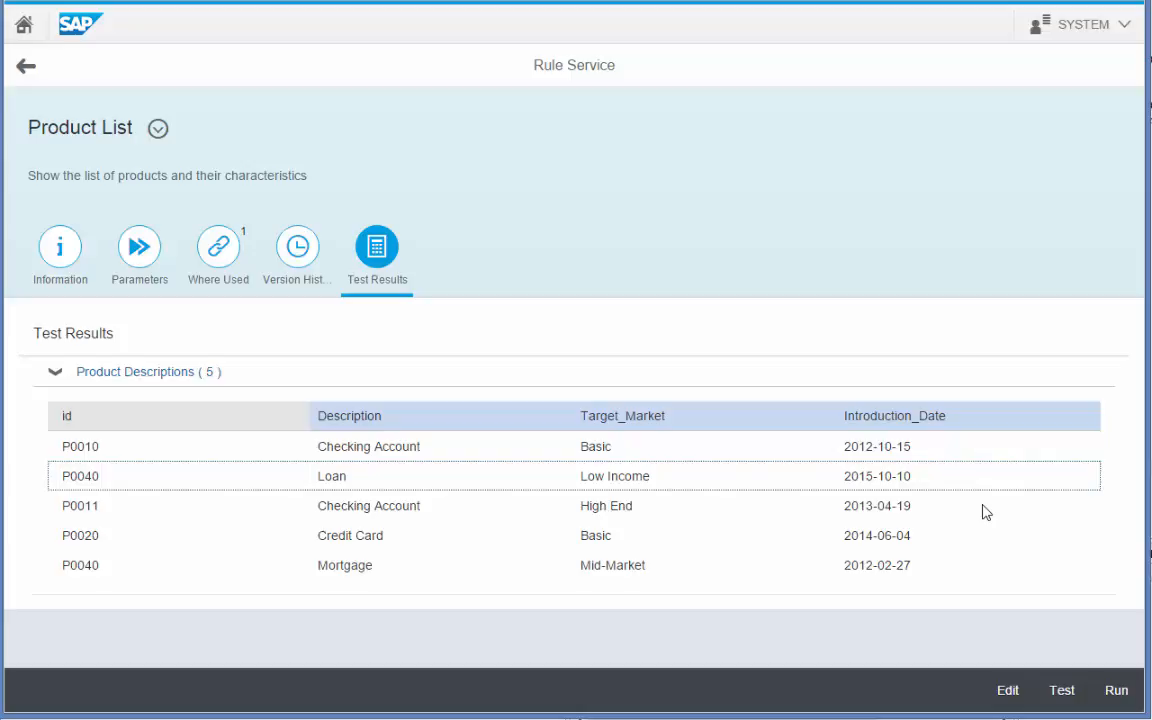
left_click(447, 576)
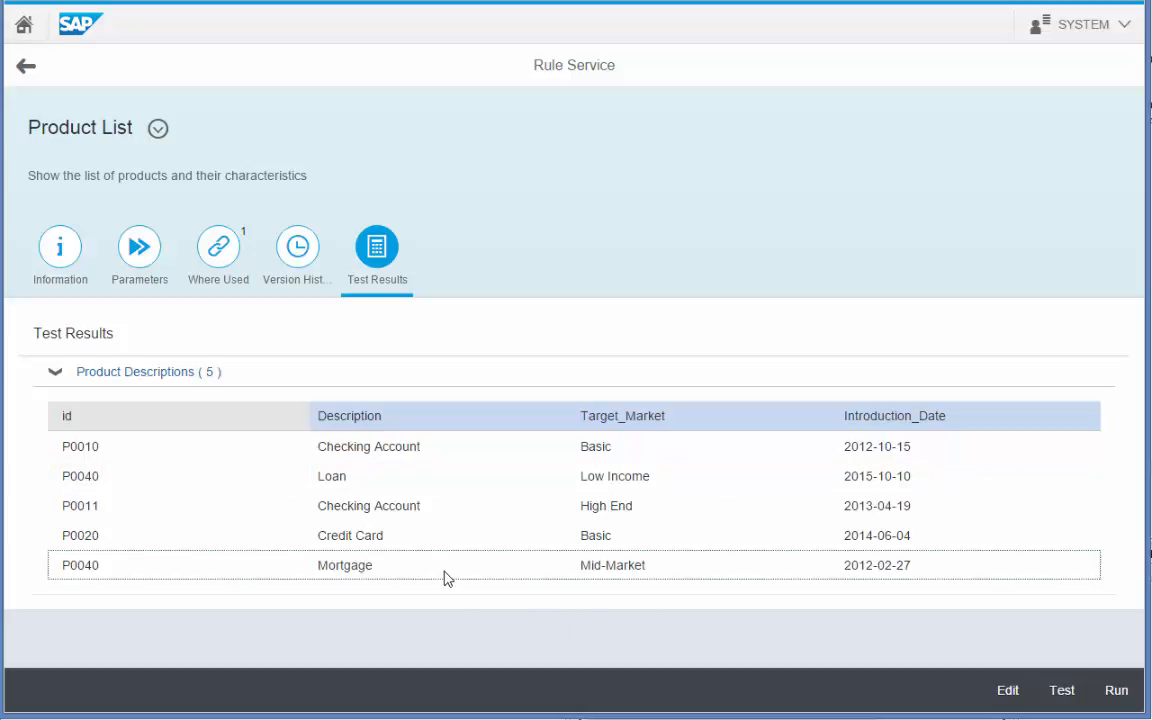
left_click(138, 257)
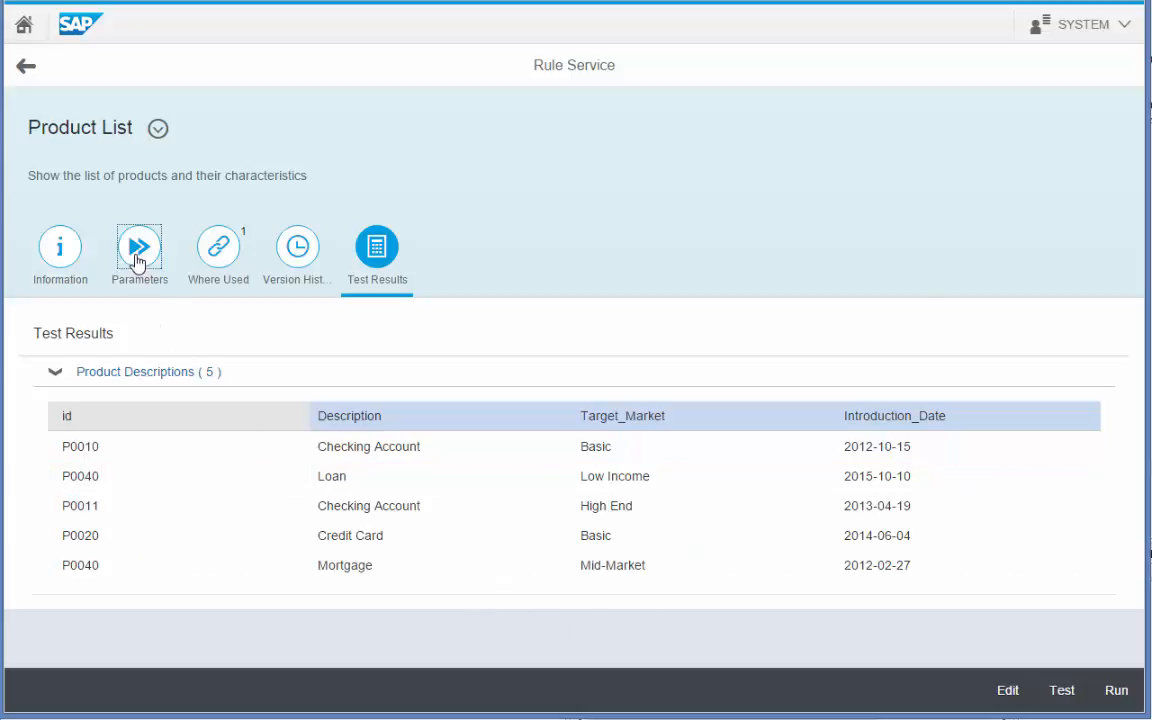
left_click(246, 465)
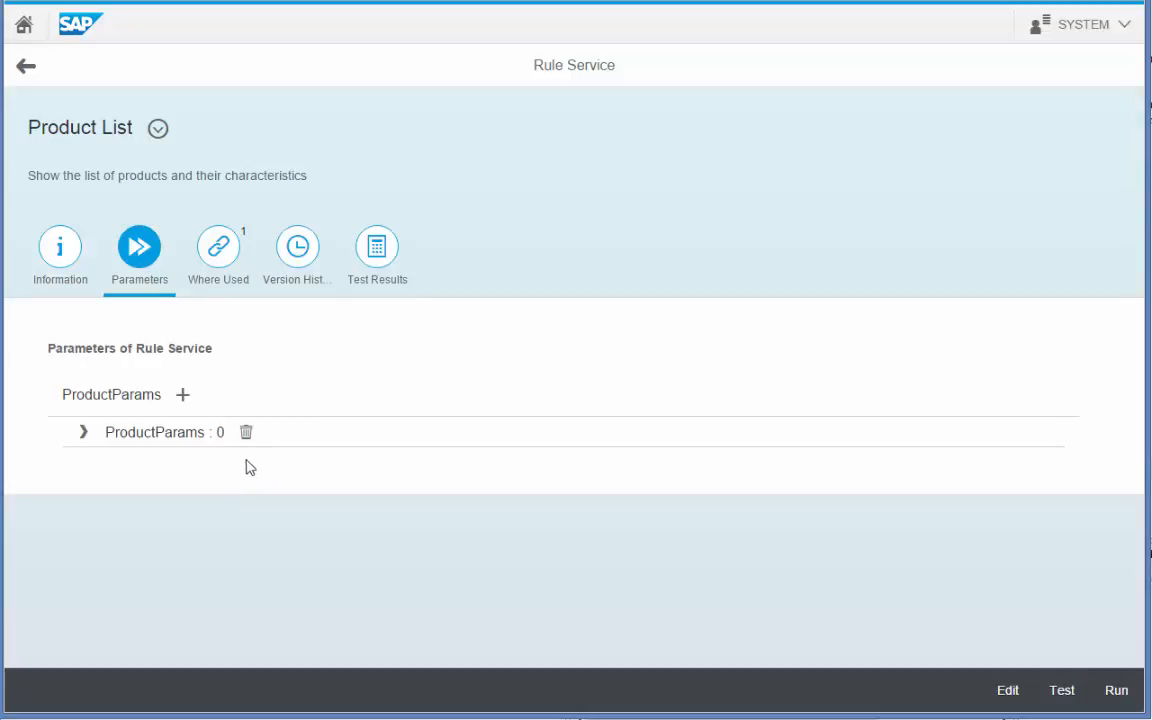
Delete ProductParams row 0 and rerun the test, expanding the four returned Product Descriptions.
left_click(246, 432)
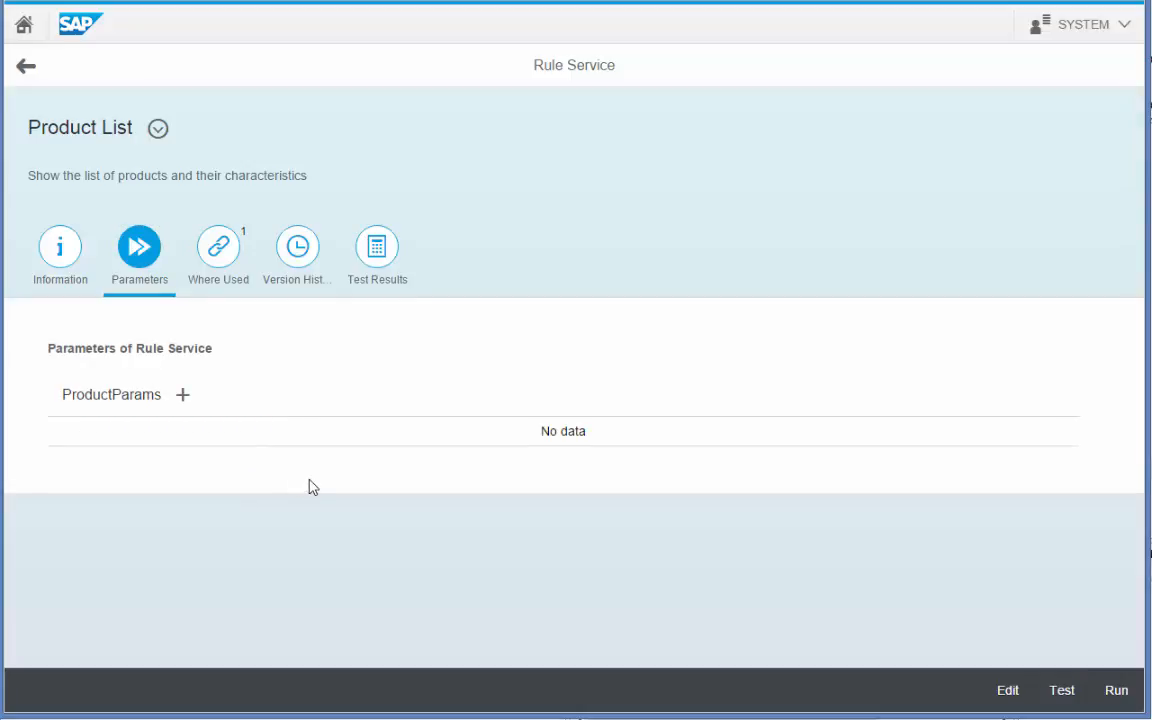
left_click(1055, 689)
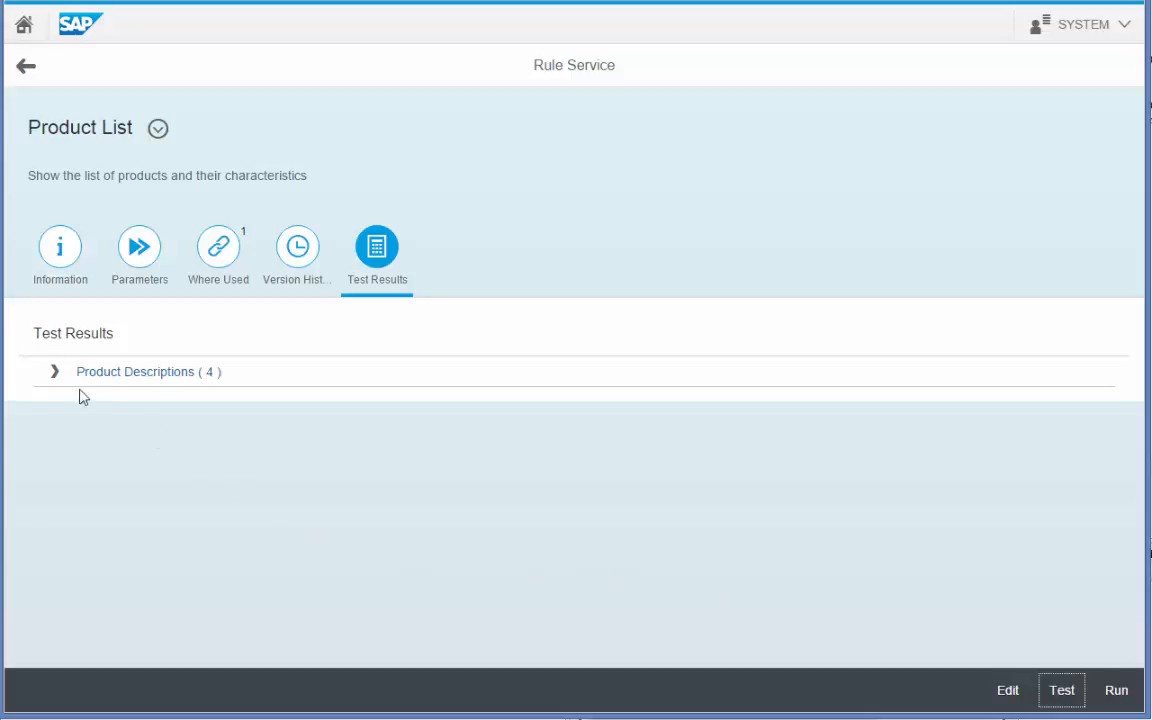
left_click(54, 373)
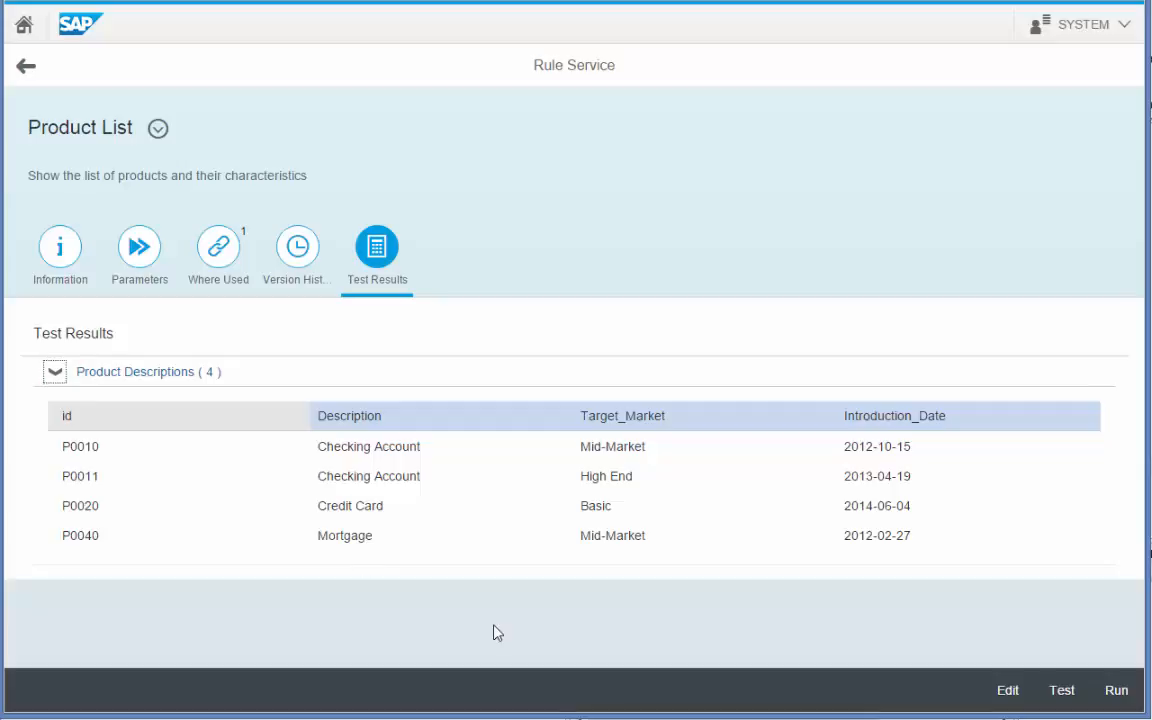